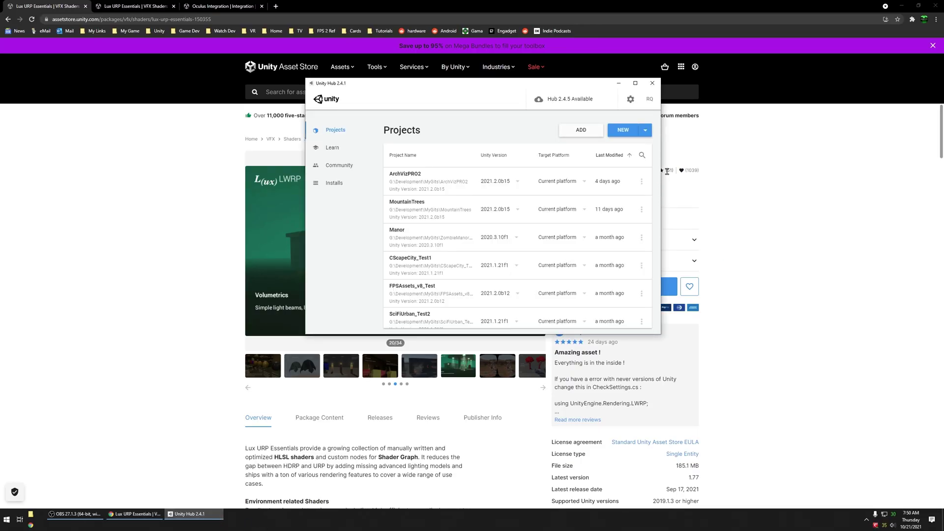
# Create a Unity 2021.2.0b15 project from the Universal Render Pipeline template, named LuxURP.
pyautogui.click(645, 130)
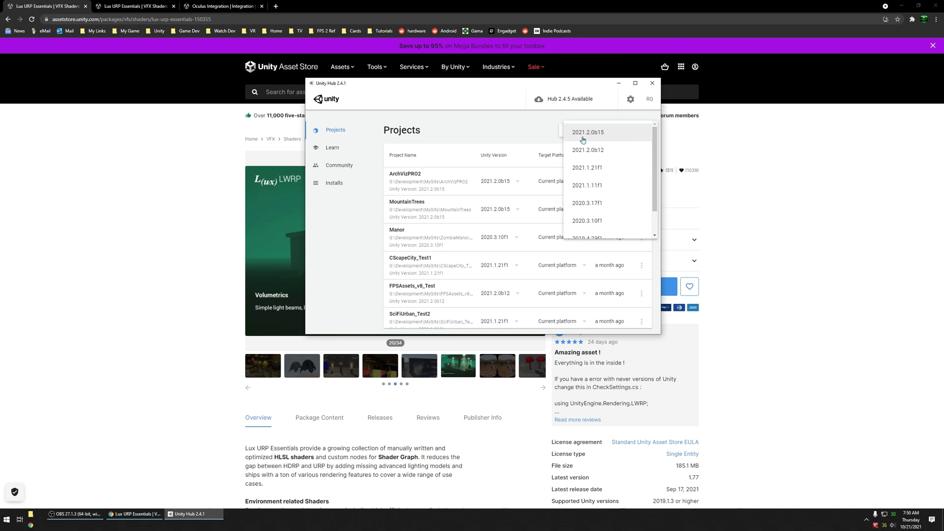
pyautogui.click(594, 135)
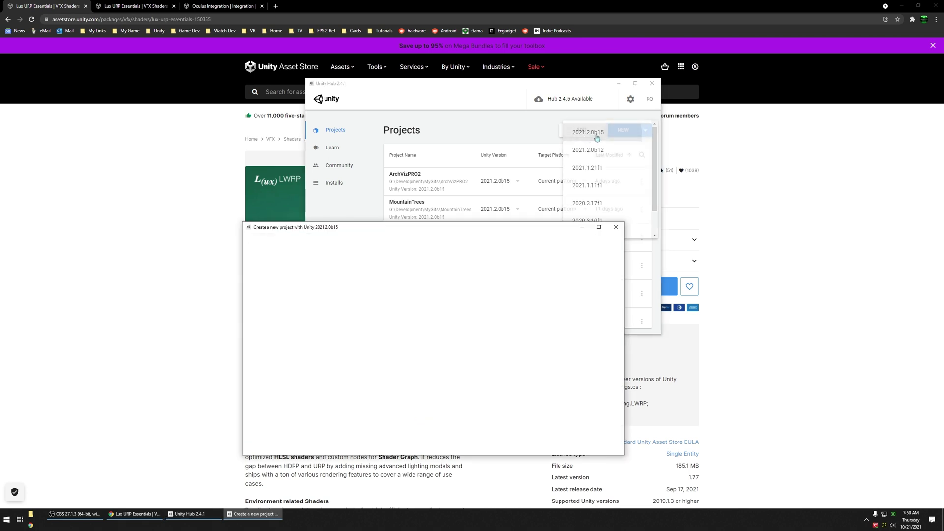
pyautogui.click(279, 350)
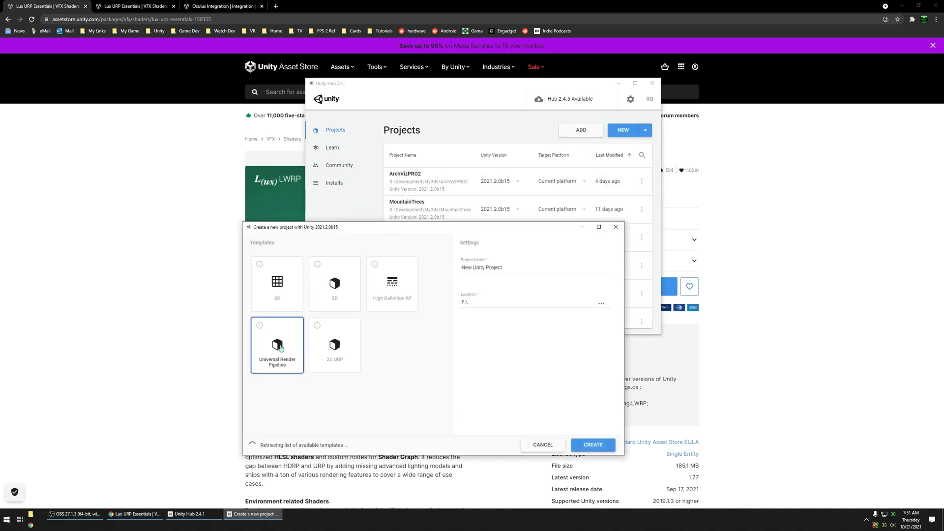
pyautogui.click(522, 267)
pyautogui.tripleClick(504, 267)
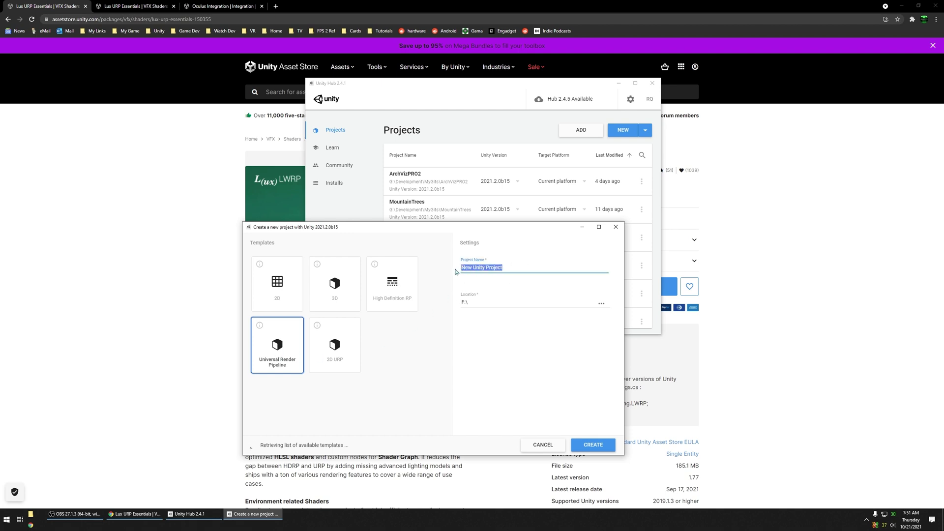
pyautogui.write('LuxURP')
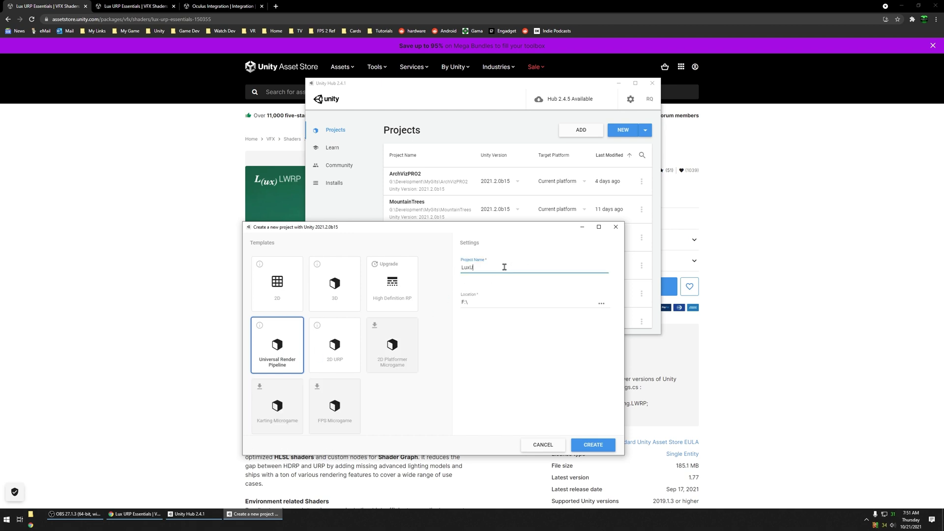
pyautogui.click(576, 443)
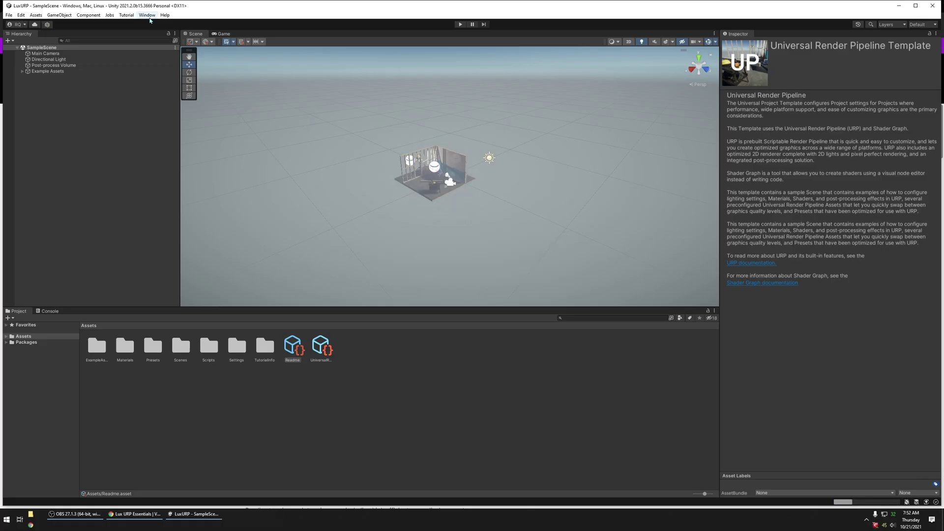
# Turn off Auto Generate in the Lighting window.
pyautogui.click(147, 15)
pyautogui.moveTo(200, 152)
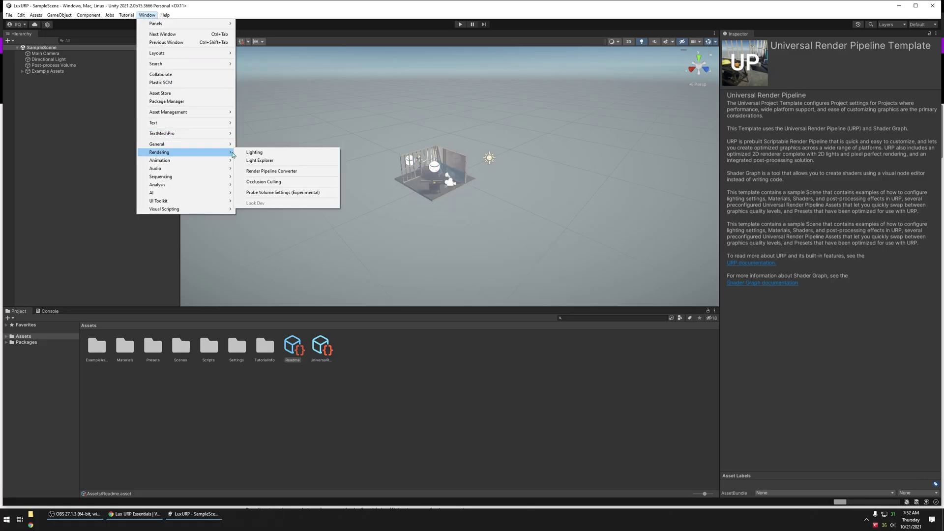
pyautogui.click(249, 153)
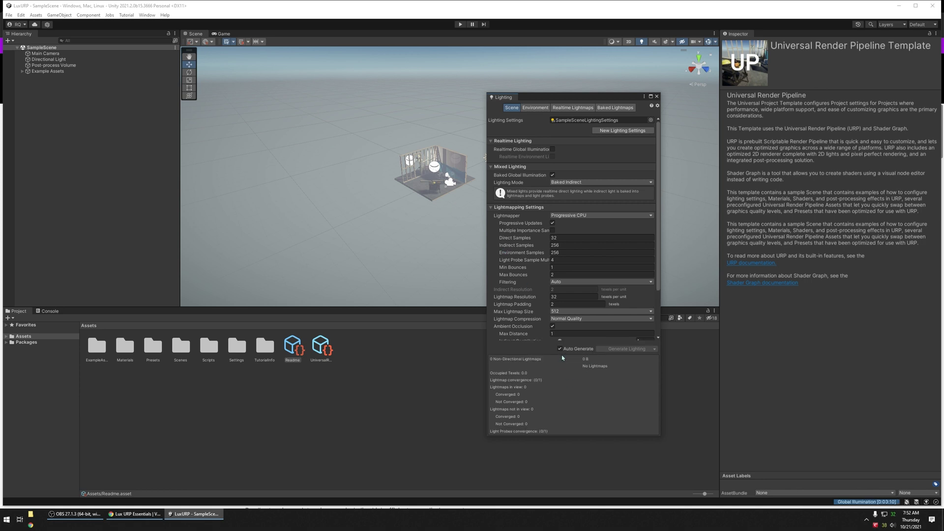
pyautogui.click(559, 362)
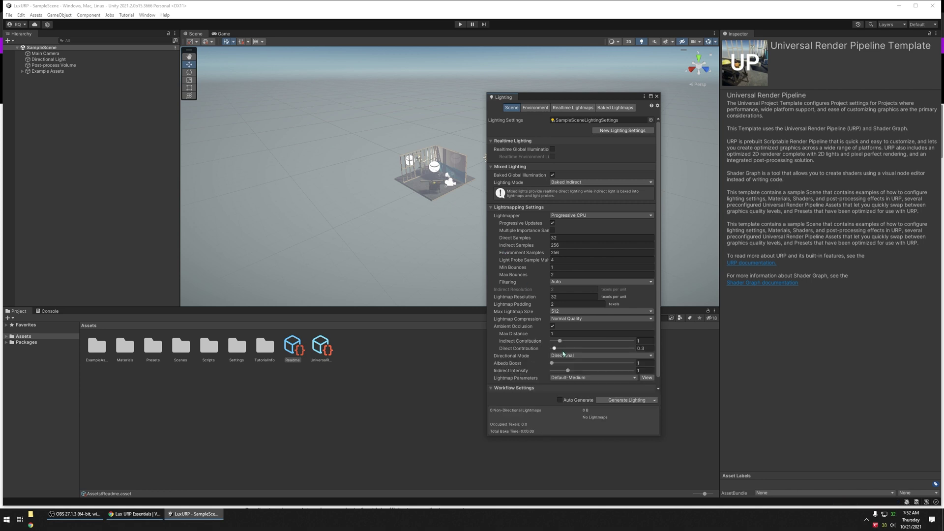
pyautogui.click(656, 97)
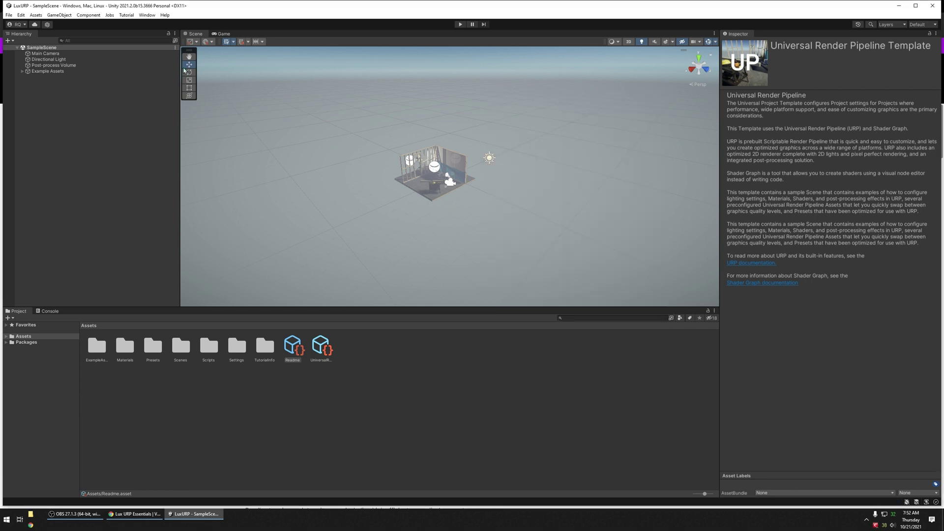
# Create a new scene from the Basic (URP) template, showing project assets as a compact list.
pyautogui.click(7, 13)
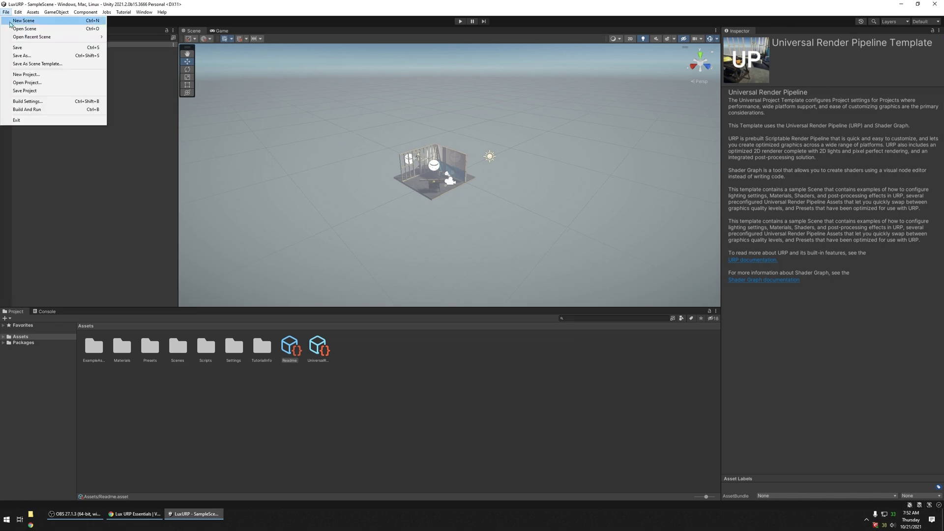
pyautogui.click(23, 20)
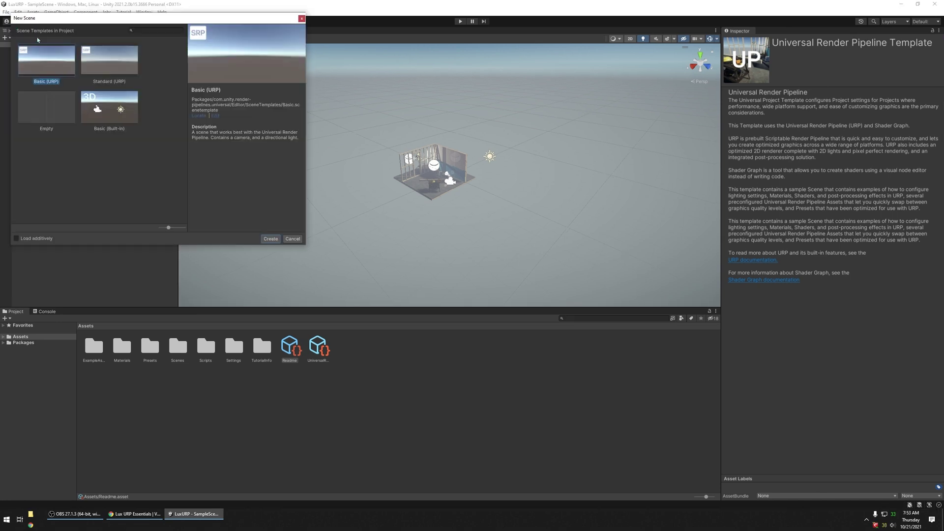
pyautogui.click(61, 72)
pyautogui.click(272, 239)
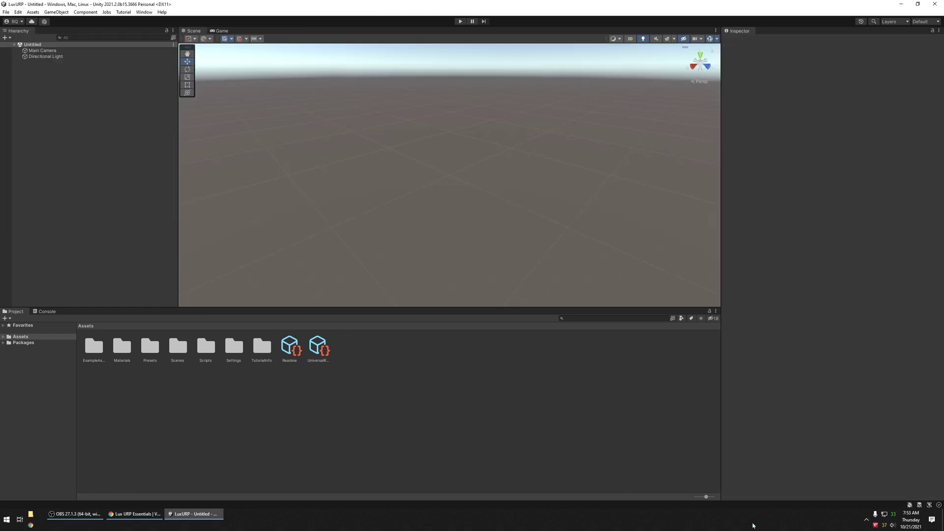
pyautogui.moveTo(706, 497); pyautogui.dragTo(682, 497)
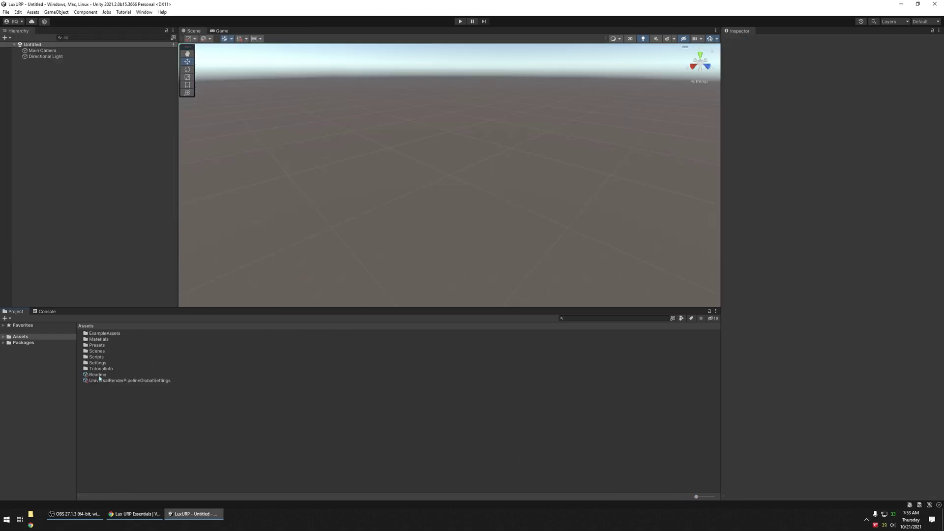
# Delete every asset from ExampleAssets to Readme except Presets and Settings.
pyautogui.click(98, 375)
pyautogui.keyDown('shift'); pyautogui.click(99, 334); pyautogui.keyUp('shift')
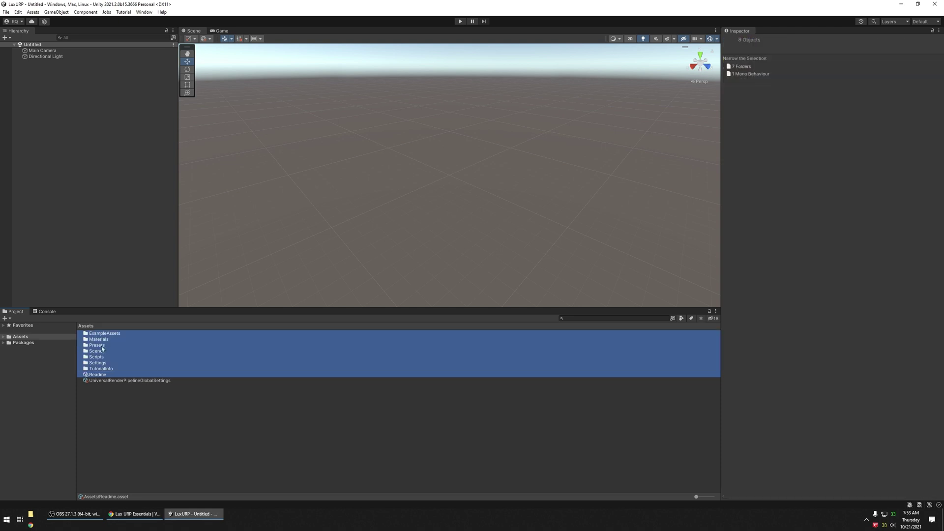
pyautogui.keyDown('ctrl'); pyautogui.click(101, 345); pyautogui.keyUp('ctrl')
pyautogui.keyDown('ctrl'); pyautogui.click(99, 362); pyautogui.keyUp('ctrl')
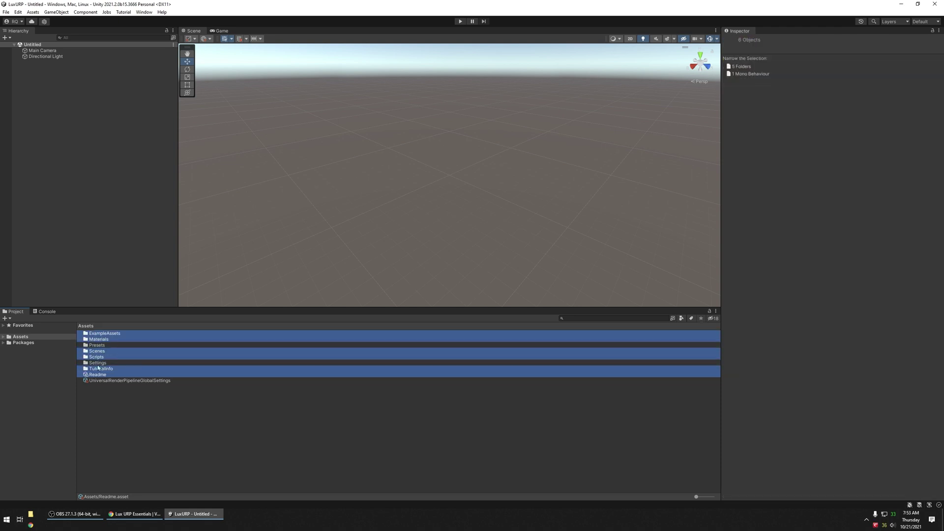
pyautogui.press('Delete')
pyautogui.press('Return')
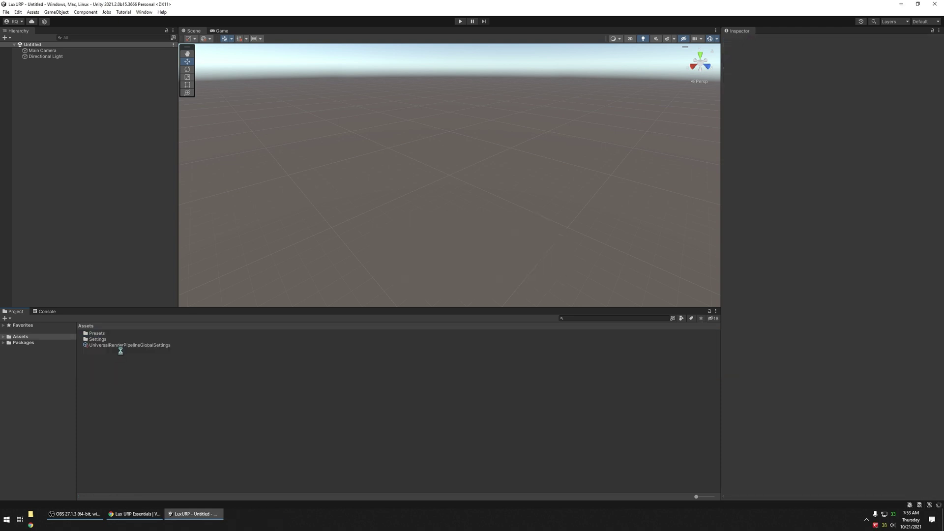
# Move UniversalRenderPipelineGlobalSettings into the Settings folder.
pyautogui.click(117, 346)
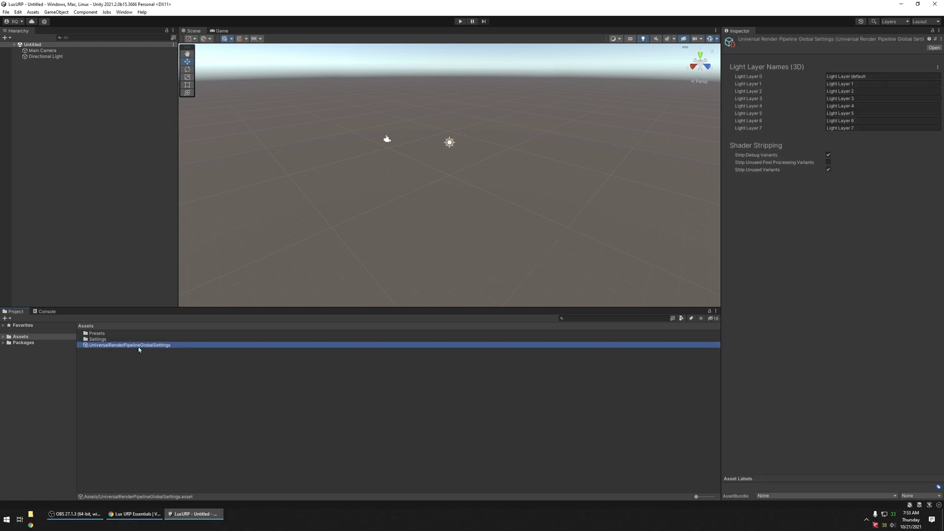
pyautogui.moveTo(140, 349); pyautogui.dragTo(111, 343)
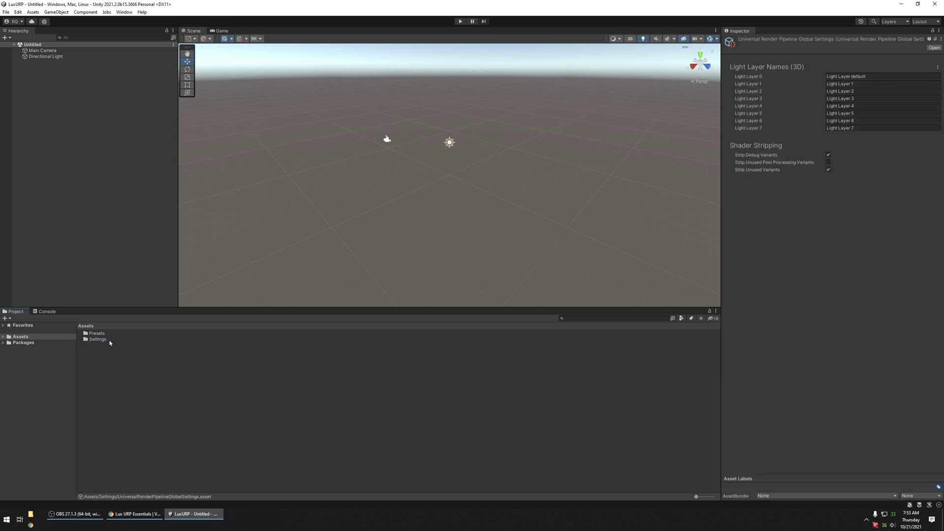
pyautogui.click(118, 347)
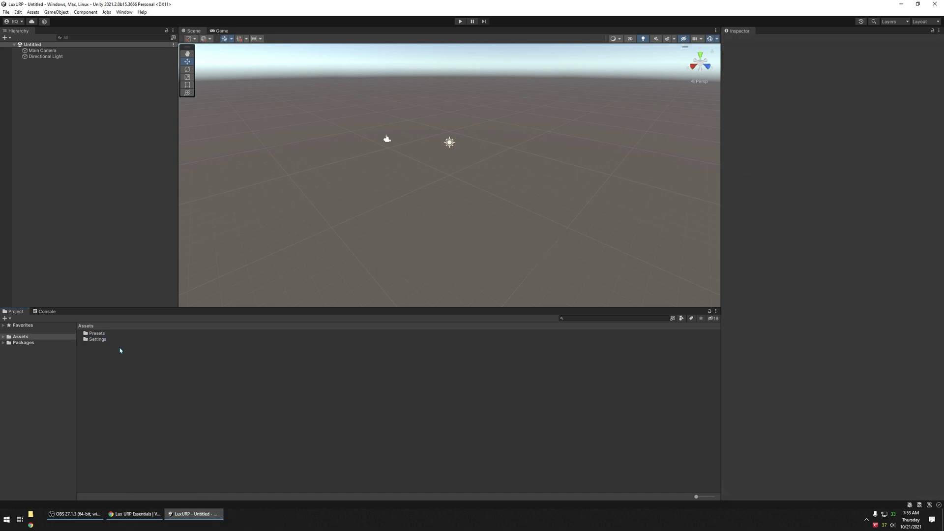
pyautogui.click(5, 12)
# In Build Settings select Android with ASTC texture compression and open its Player settings.
pyautogui.click(38, 102)
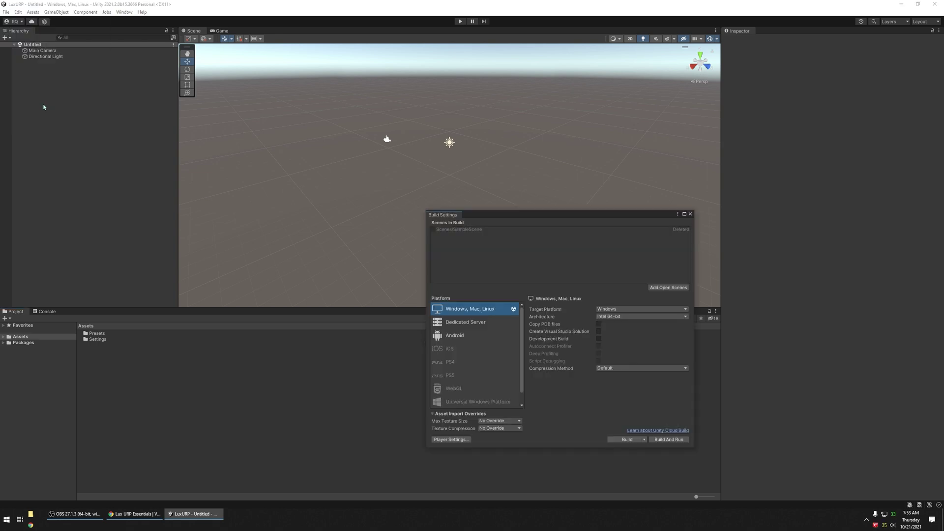
pyautogui.click(443, 336)
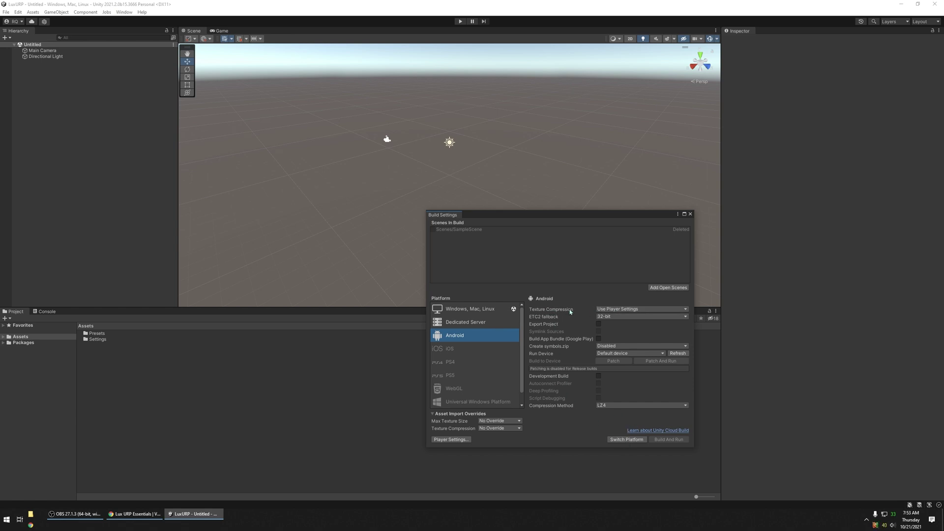
pyautogui.click(612, 309)
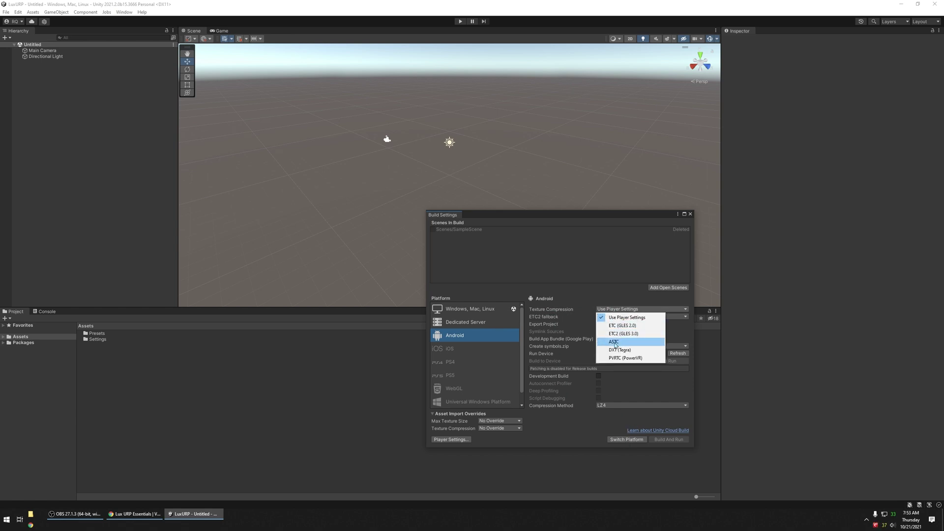
pyautogui.click(613, 343)
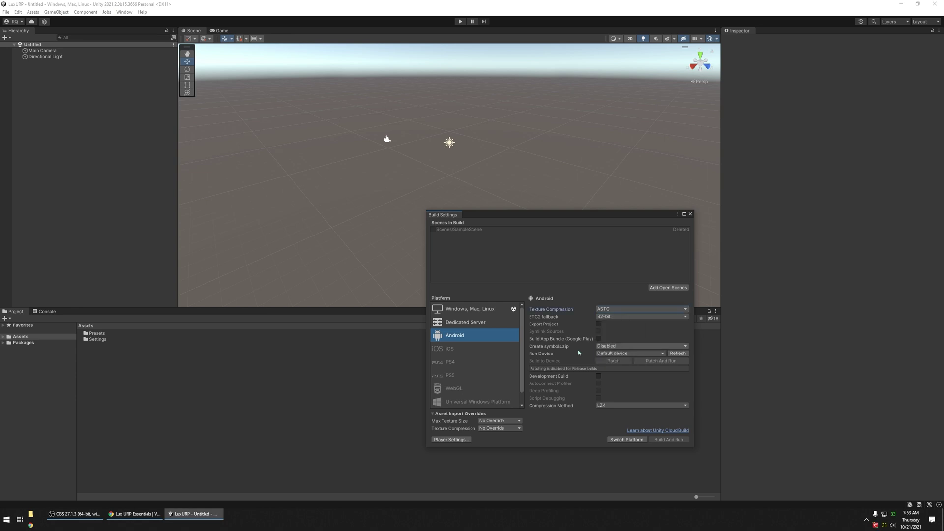
pyautogui.click(452, 439)
pyautogui.moveTo(515, 221); pyautogui.dragTo(339, 192)
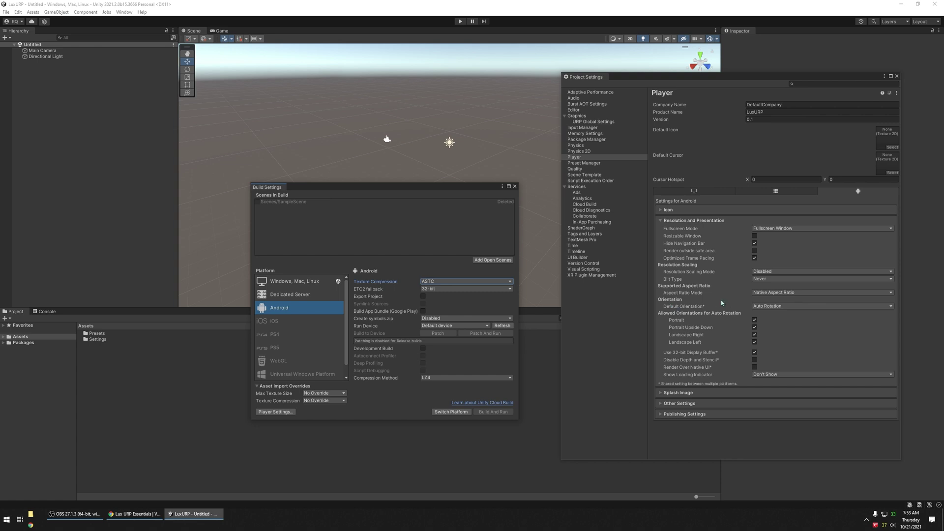
# Disable Optimized Frame Pacing, use Vulkan as the only graphics API, and enable Graphics Jobs.
pyautogui.click(754, 258)
pyautogui.click(675, 221)
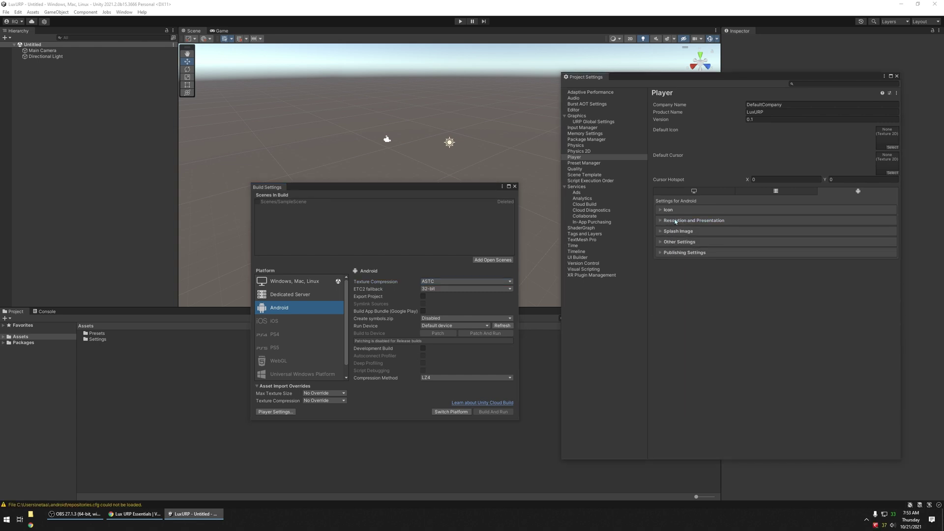
pyautogui.click(683, 242)
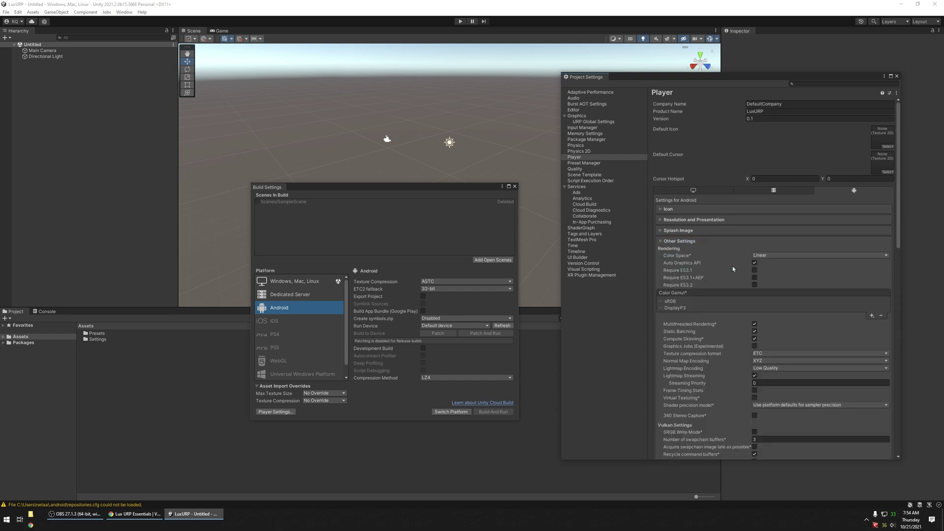
pyautogui.click(754, 263)
pyautogui.click(689, 287)
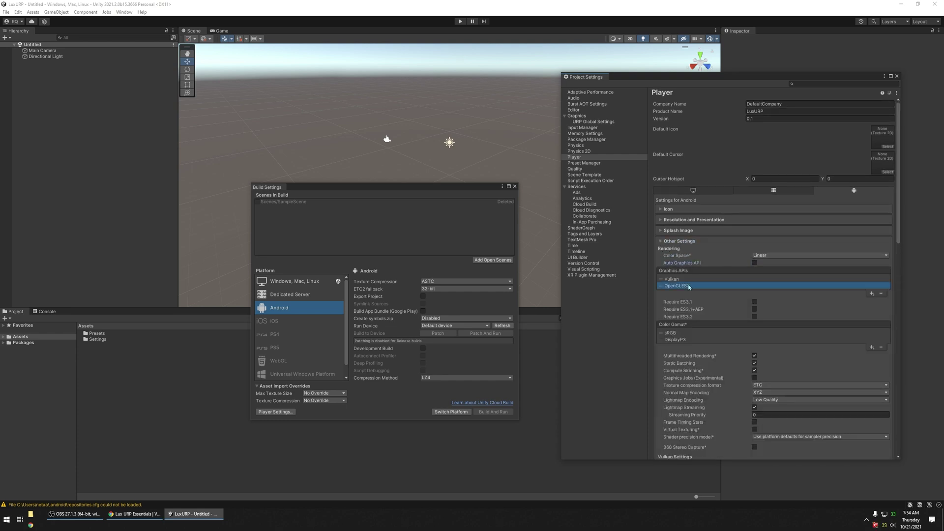
pyautogui.click(880, 293)
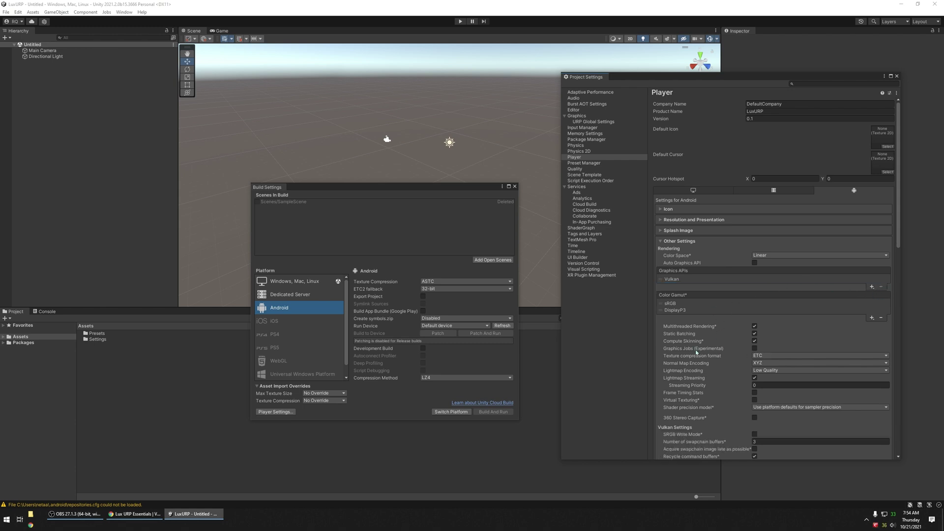
pyautogui.click(754, 348)
# Set texture compression to ASTC and the minimum API level to Android 10.0 (API 29).
pyautogui.click(759, 356)
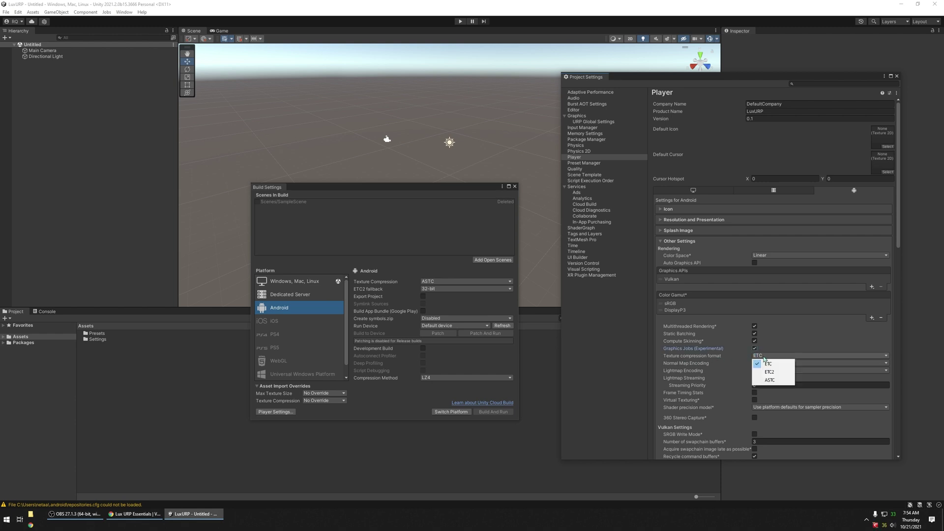
pyautogui.click(770, 380)
pyautogui.scroll(-1, 751, 399)
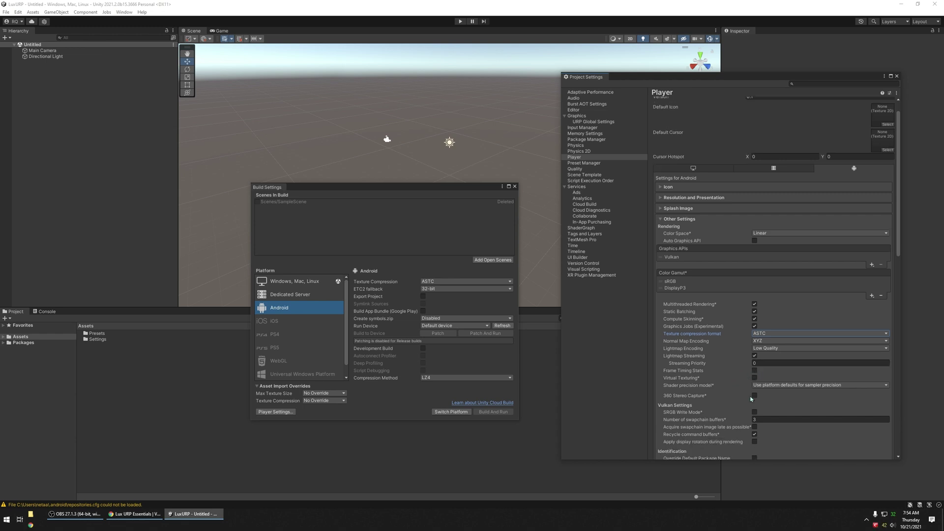
pyautogui.scroll(-6, 751, 400)
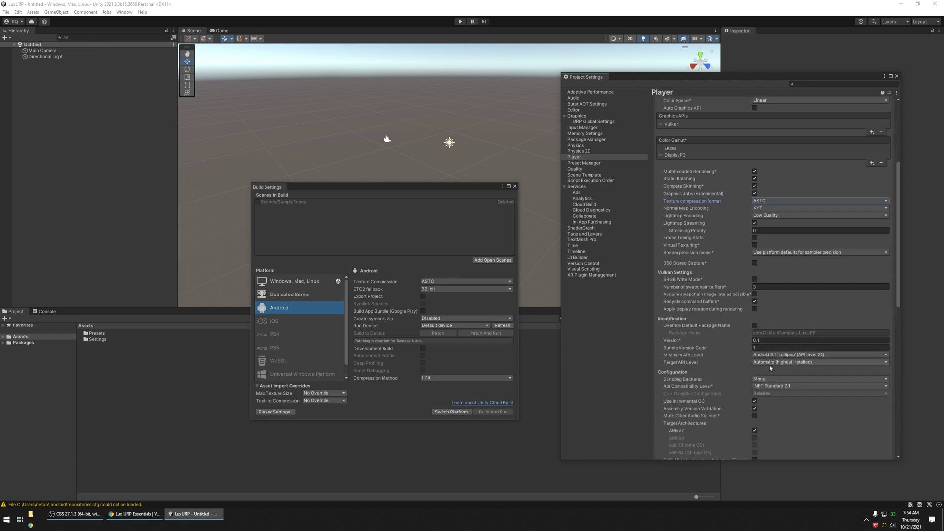
pyautogui.click(771, 356)
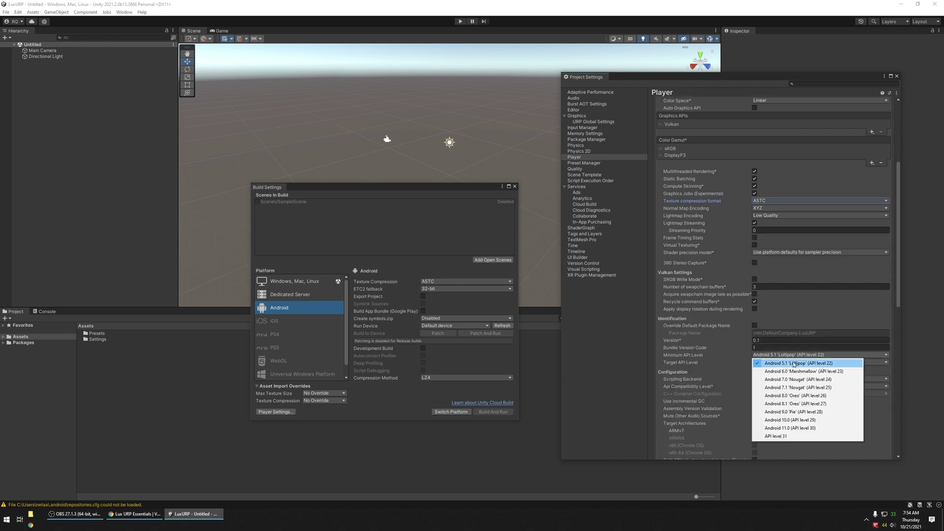
pyautogui.click(794, 420)
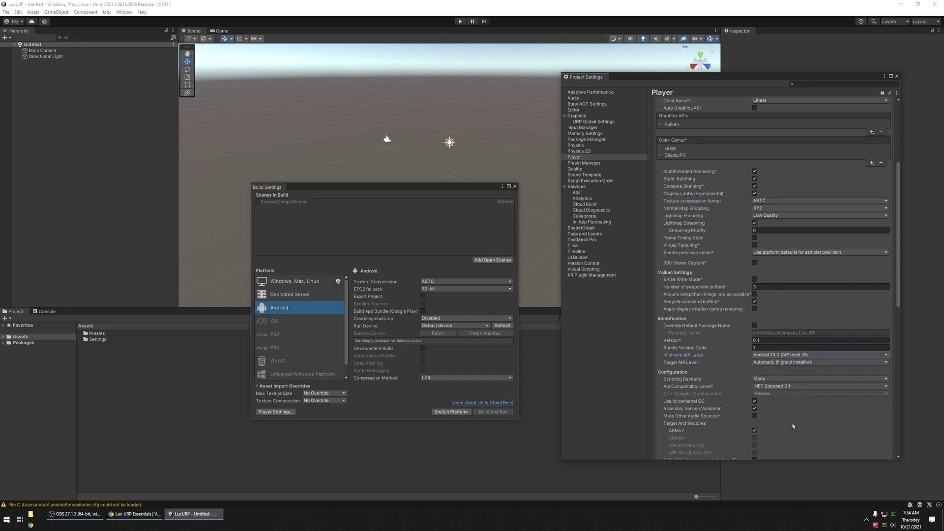
# Use the IL2CPP backend with .NET Framework compatibility, targeting ARM64 instead of ARMv7.
pyautogui.click(771, 379)
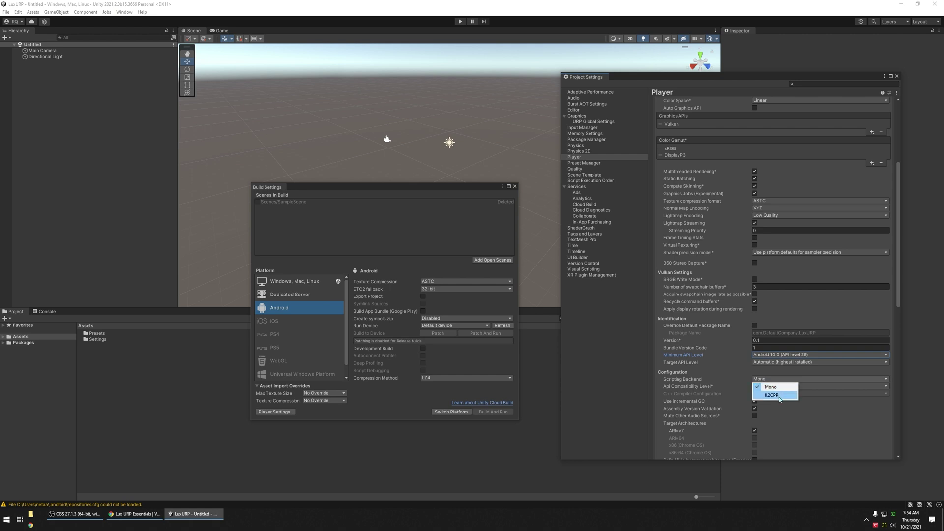
pyautogui.click(779, 396)
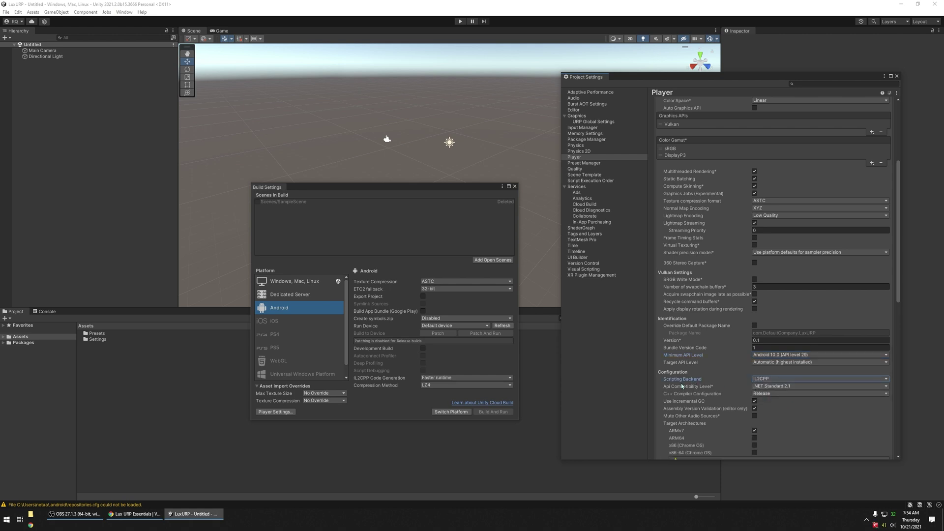
pyautogui.click(769, 386)
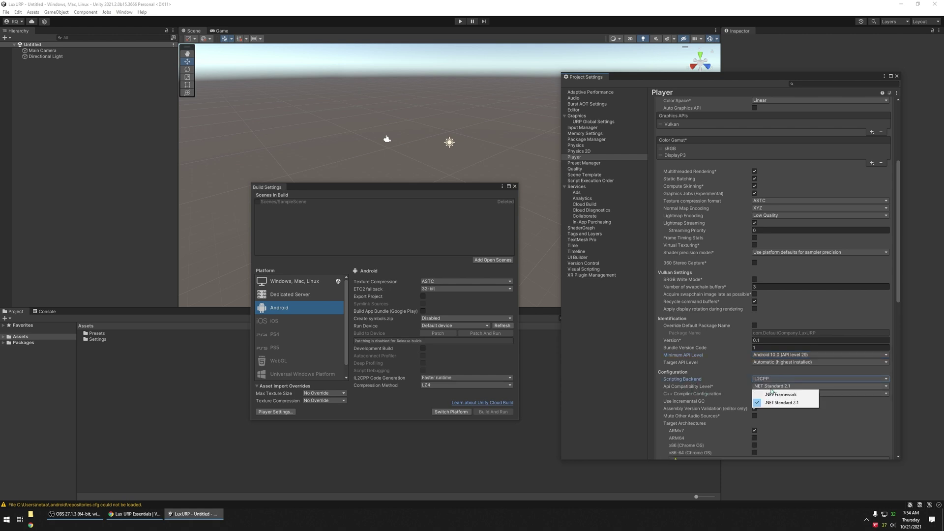
pyautogui.click(770, 396)
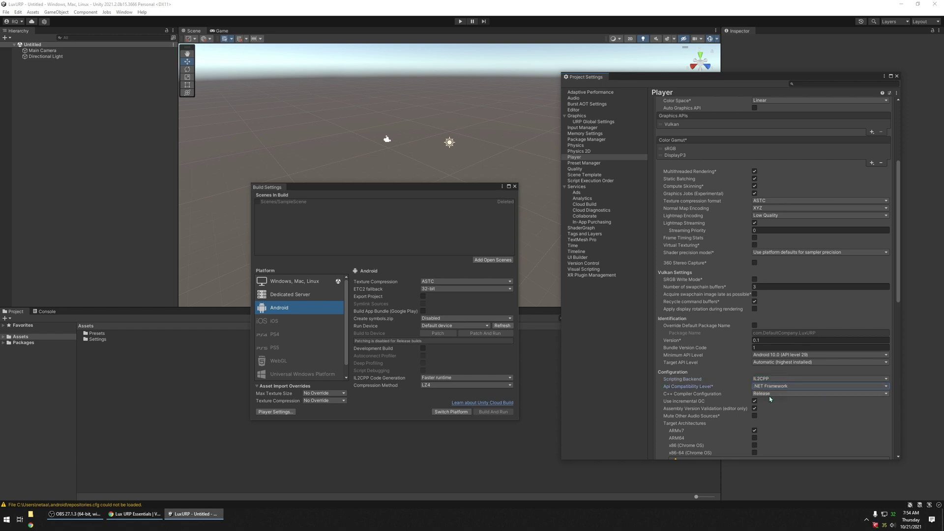
pyautogui.scroll(-3, 722, 402)
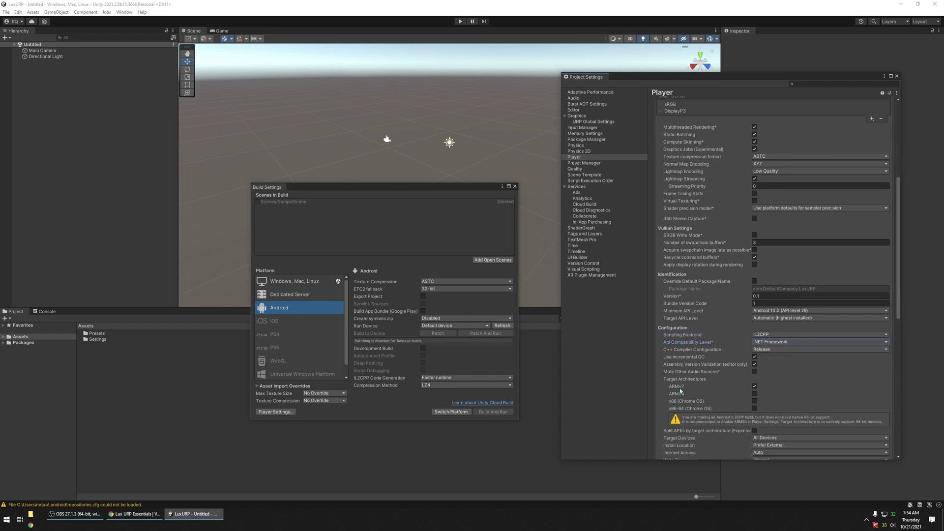
pyautogui.click(755, 387)
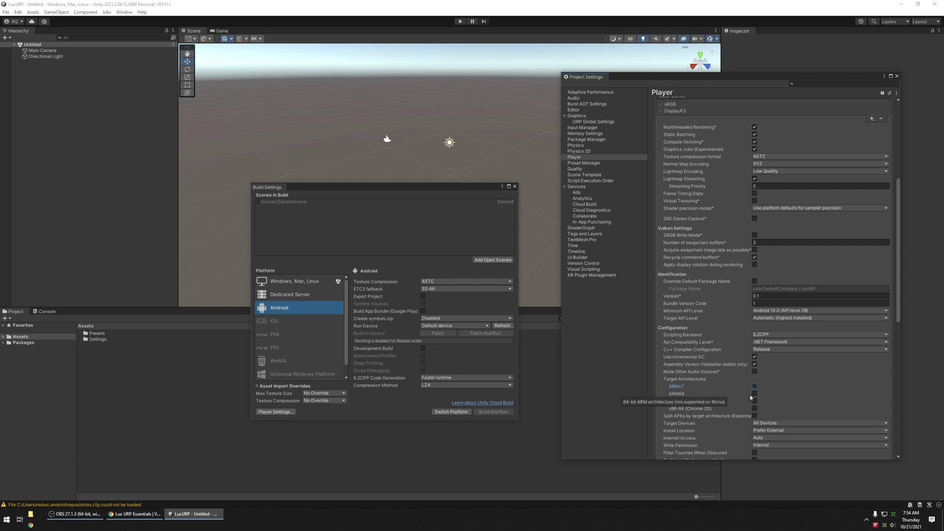
pyautogui.click(754, 393)
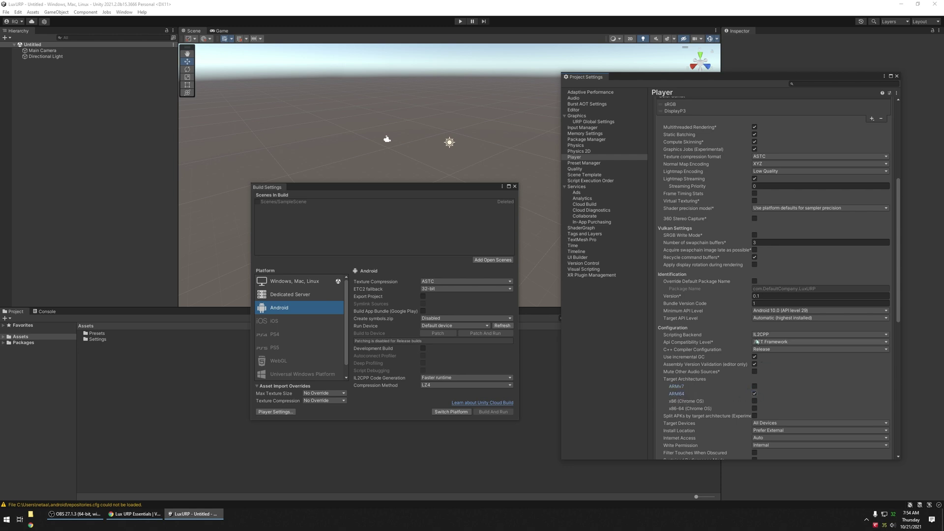
pyautogui.click(624, 170)
# Delete the Low and Medium quality levels and select the UniversalRP-HighQuality asset.
pyautogui.click(755, 195)
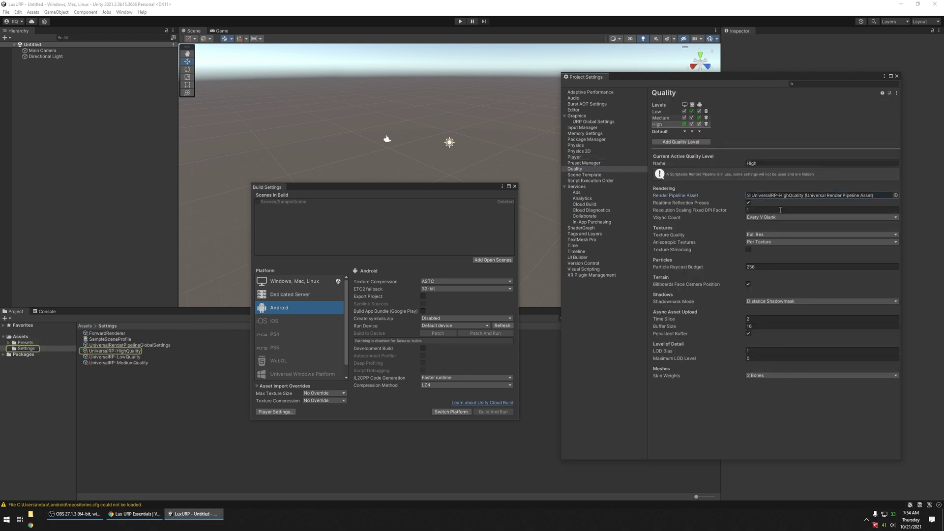
pyautogui.click(663, 112)
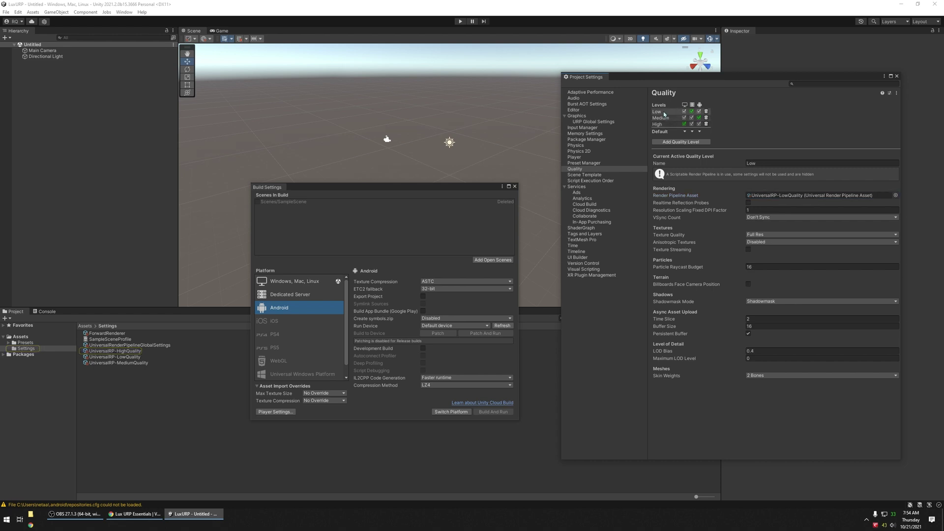
pyautogui.click(706, 112)
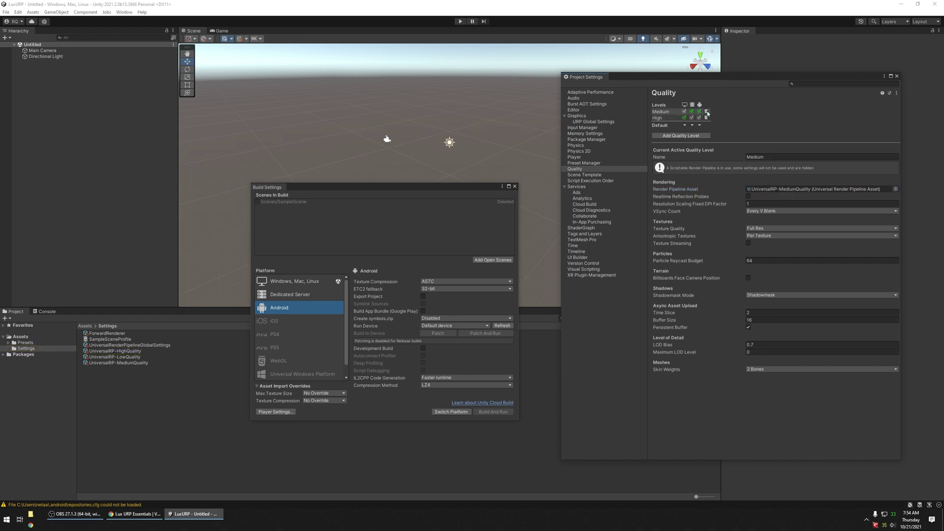
pyautogui.click(706, 112)
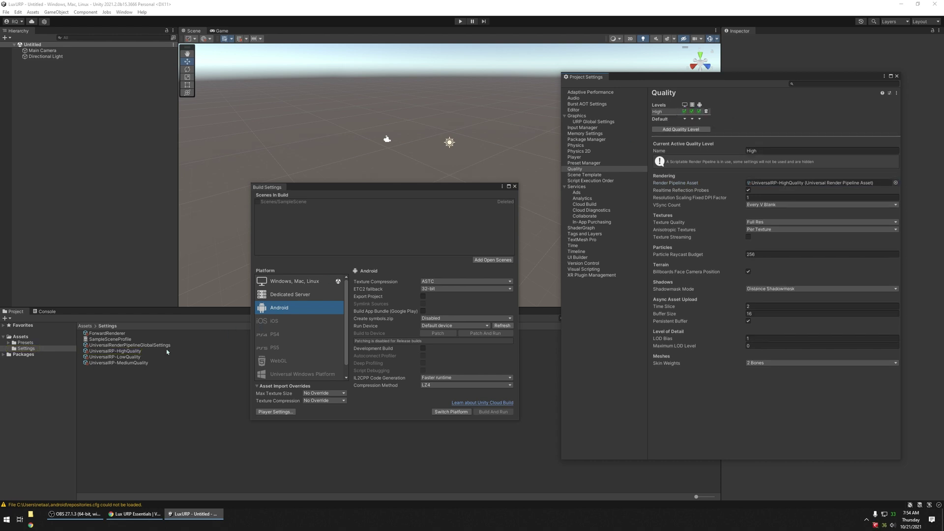
pyautogui.click(115, 351)
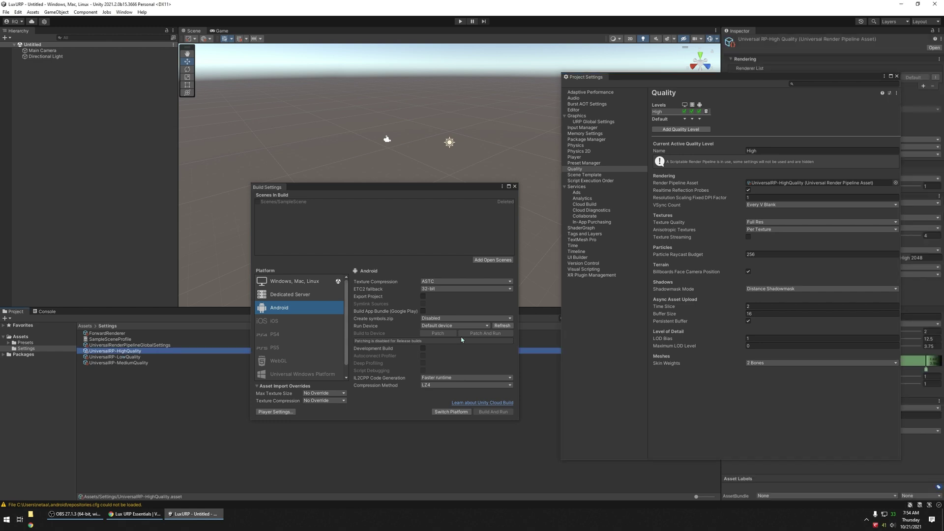
# On the HighQuality URP asset, disable Terrain Holes, MSAA, main-light shadows and additional lights.
pyautogui.moveTo(696, 79); pyautogui.dragTo(609, 79)
pyautogui.moveTo(493, 78); pyautogui.dragTo(786, 31)
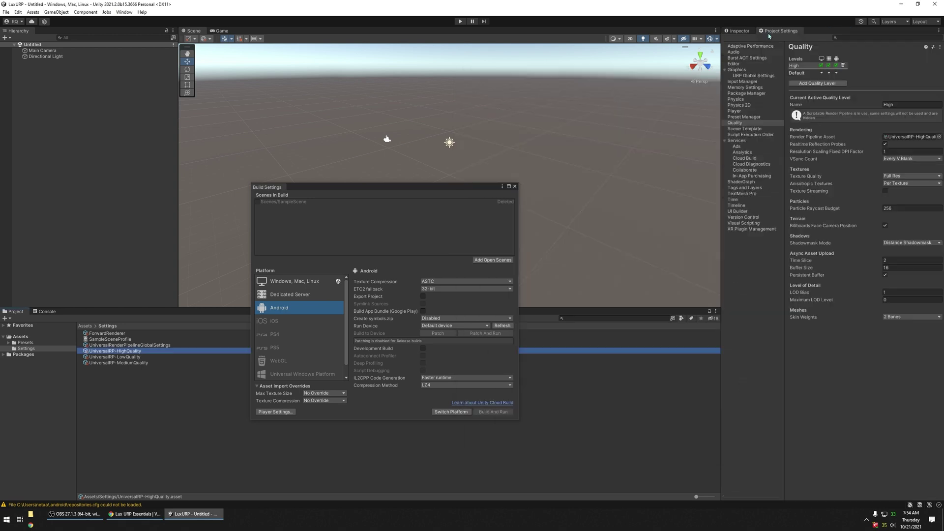
pyautogui.click(741, 33)
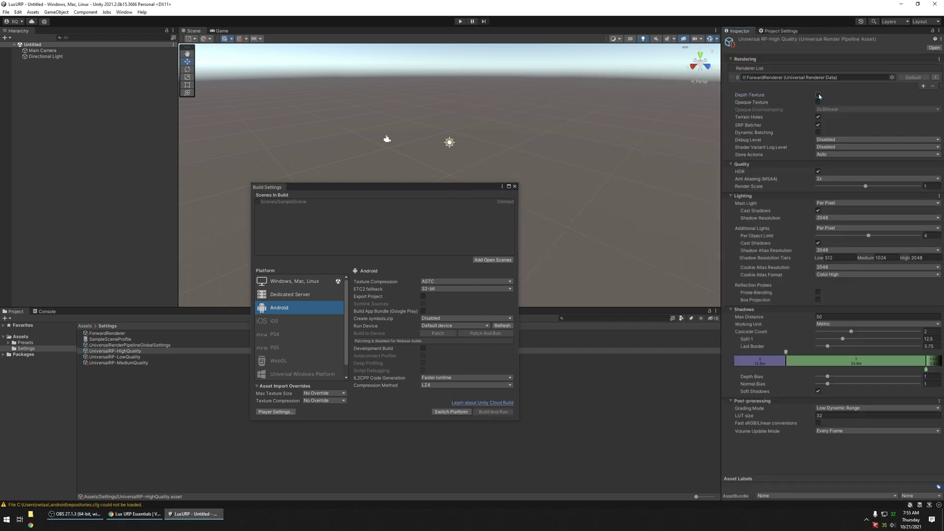
pyautogui.click(818, 117)
pyautogui.click(816, 181)
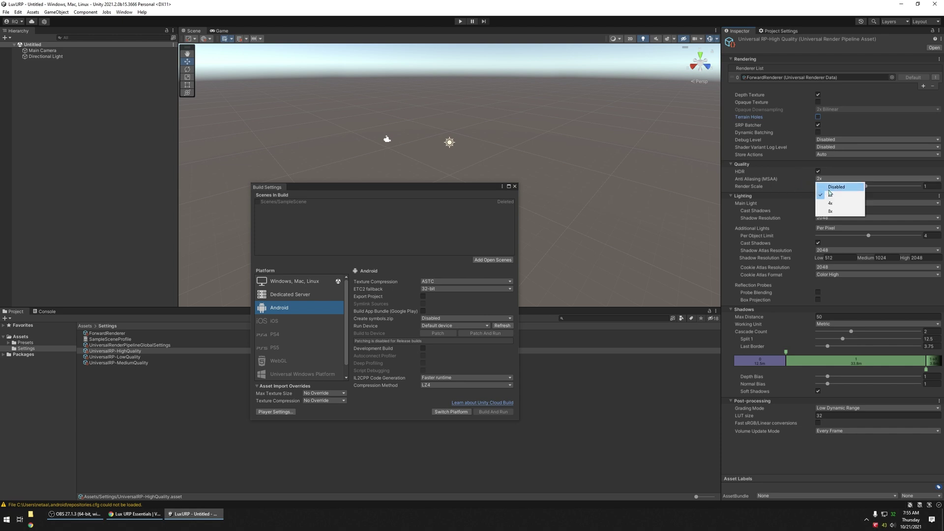
pyautogui.click(830, 191)
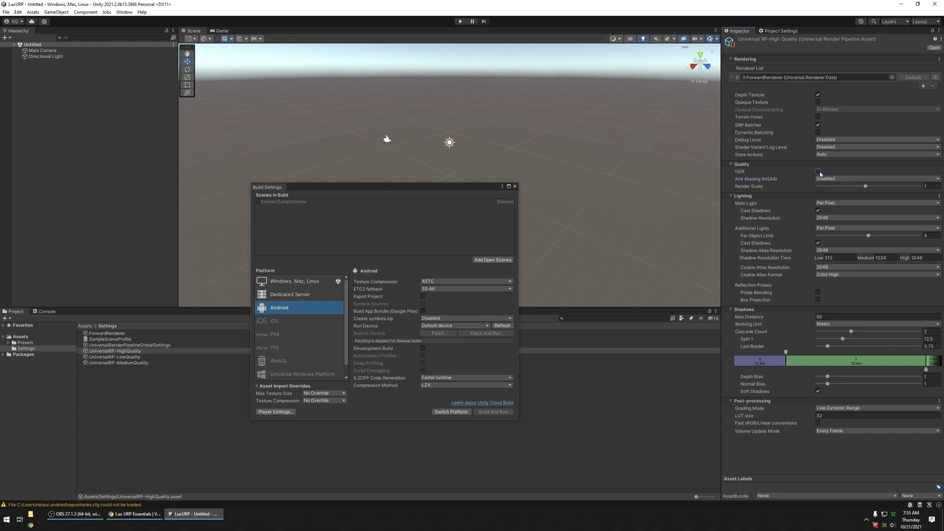
pyautogui.click(818, 211)
pyautogui.click(821, 228)
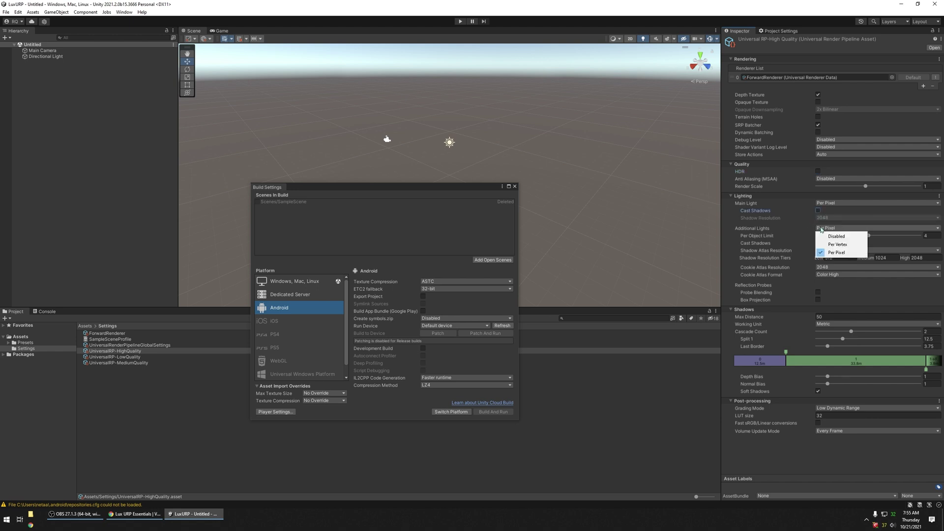
pyautogui.click(825, 236)
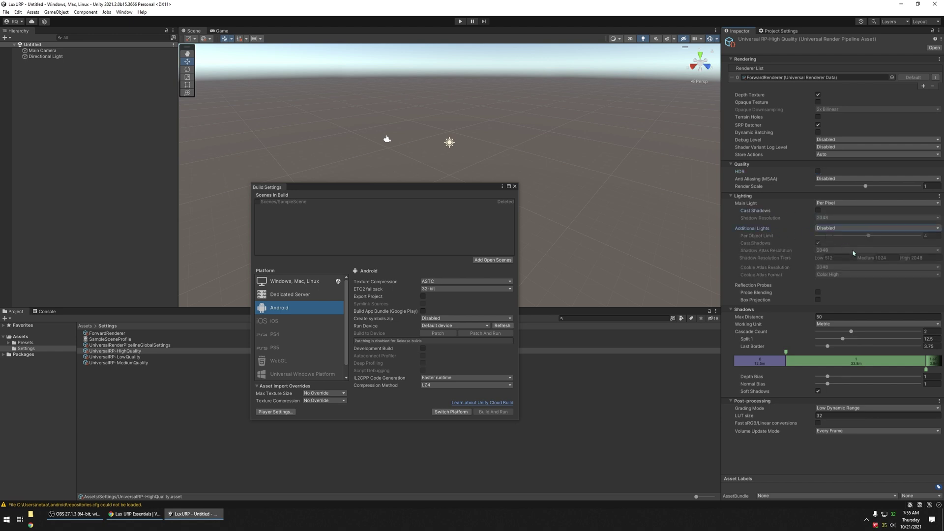
# Switch the platform to Android, enable Dynamic Batching, and open Lux URP Essentials in Unity.
pyautogui.click(283, 311)
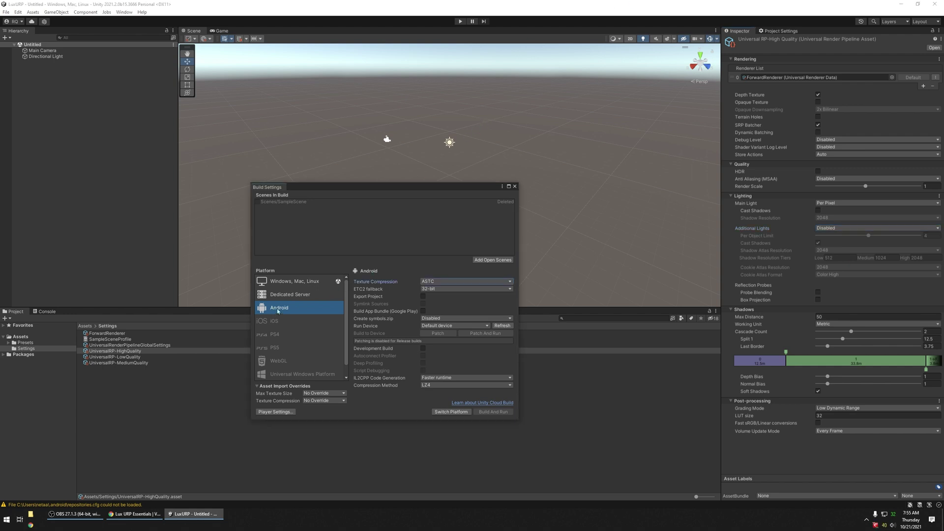
pyautogui.click(448, 412)
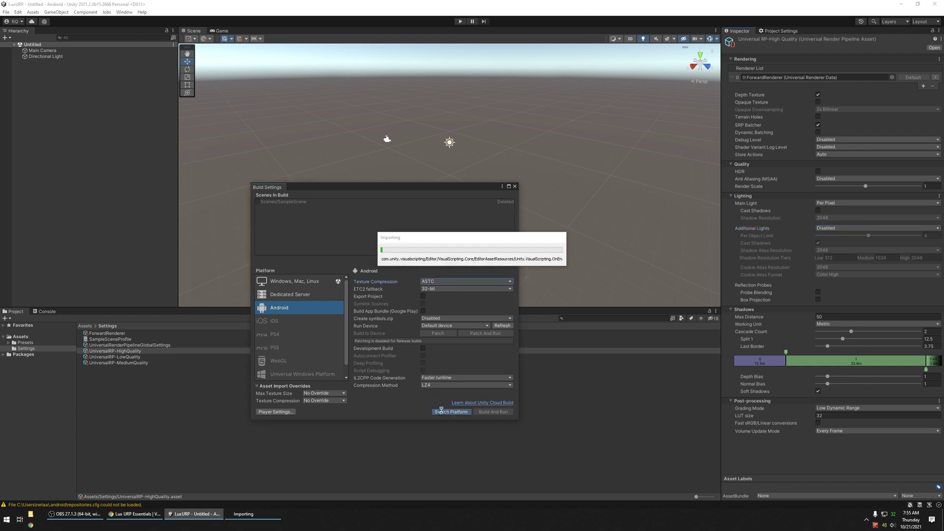
pyautogui.click(817, 133)
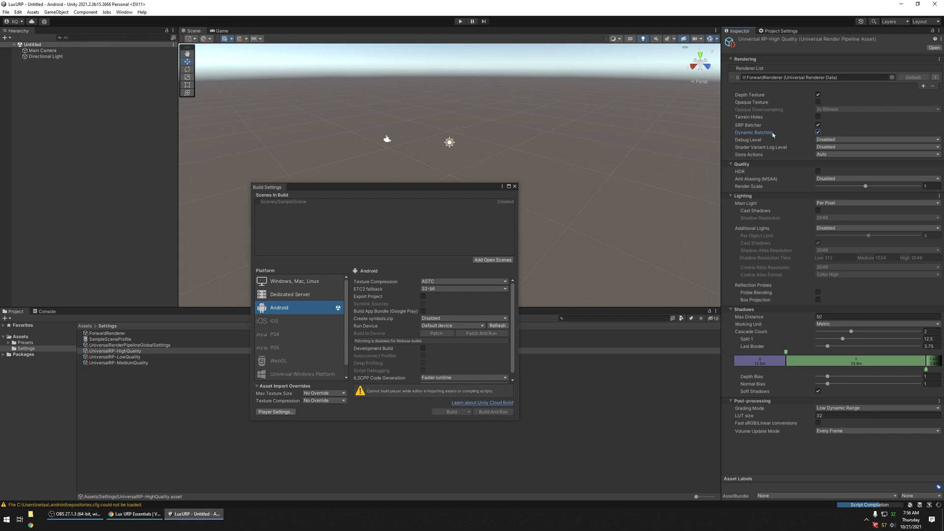
pyautogui.click(135, 514)
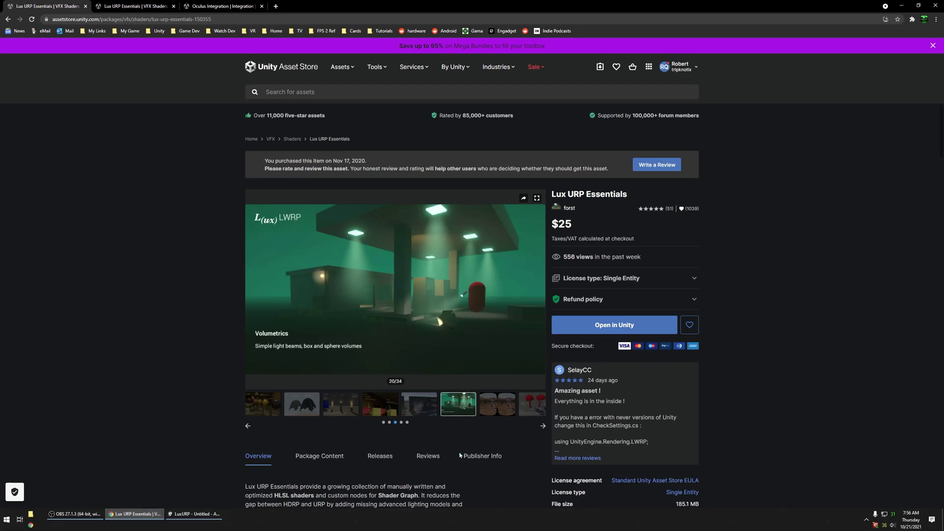
pyautogui.click(593, 322)
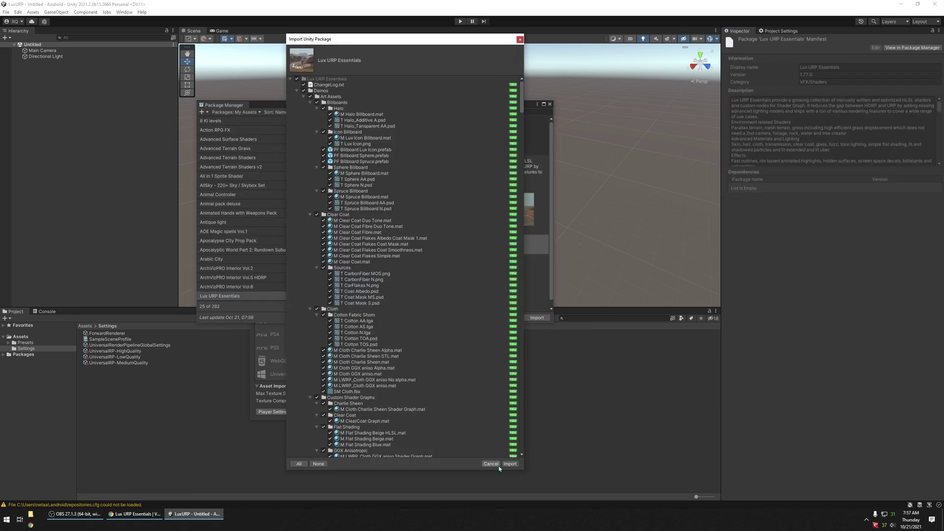
# Import Lux URP Essentials, then install Oculus XR Plugin from the Unity Registry.
pyautogui.click(510, 464)
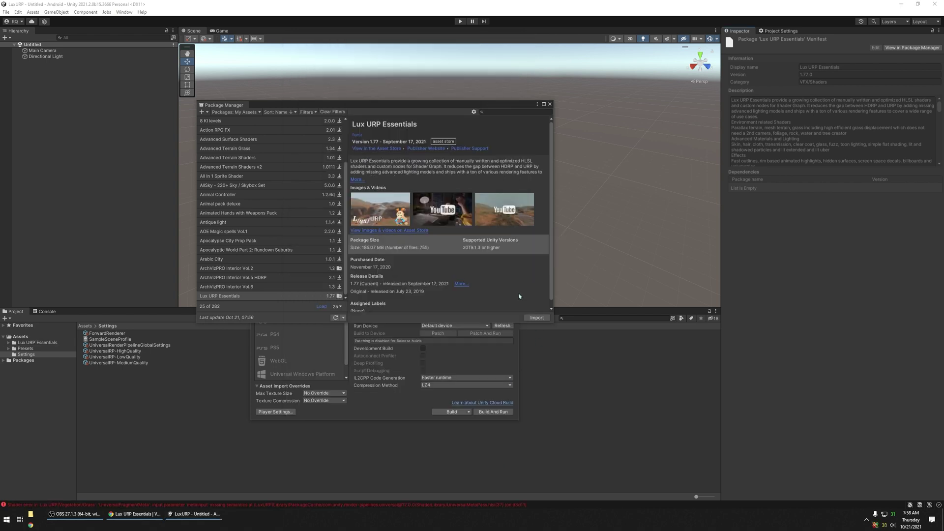
pyautogui.click(240, 114)
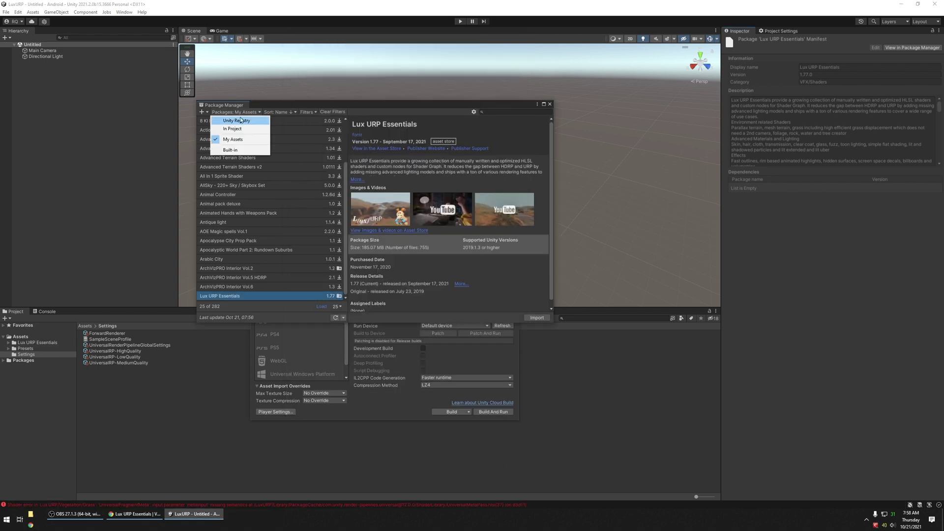
pyautogui.click(241, 121)
pyautogui.click(493, 112)
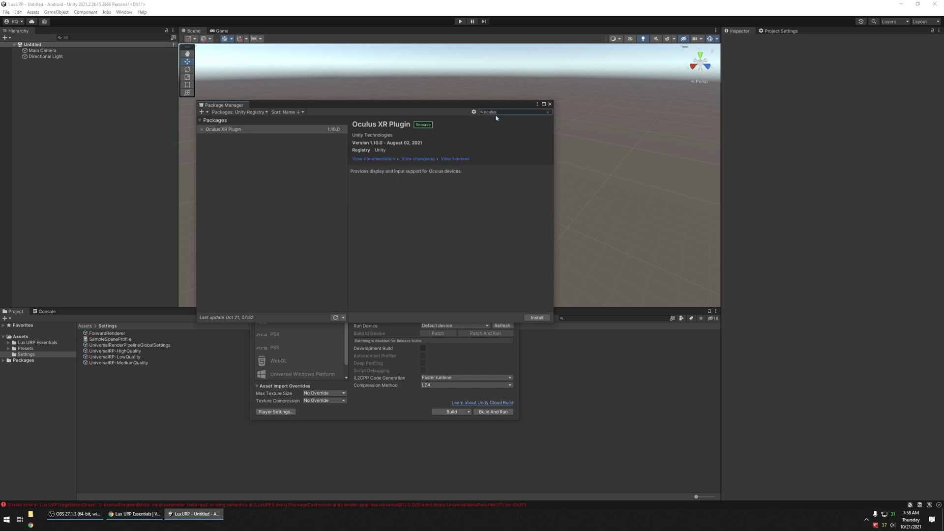
pyautogui.click(223, 130)
# Import the Oculus Integration package from the Desktop and close Package Manager.
pyautogui.click(30, 514)
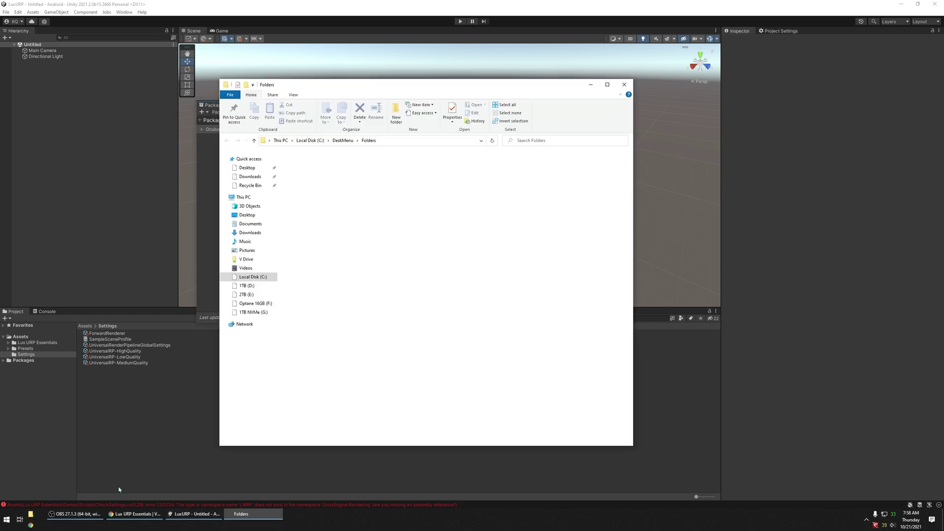
pyautogui.click(244, 168)
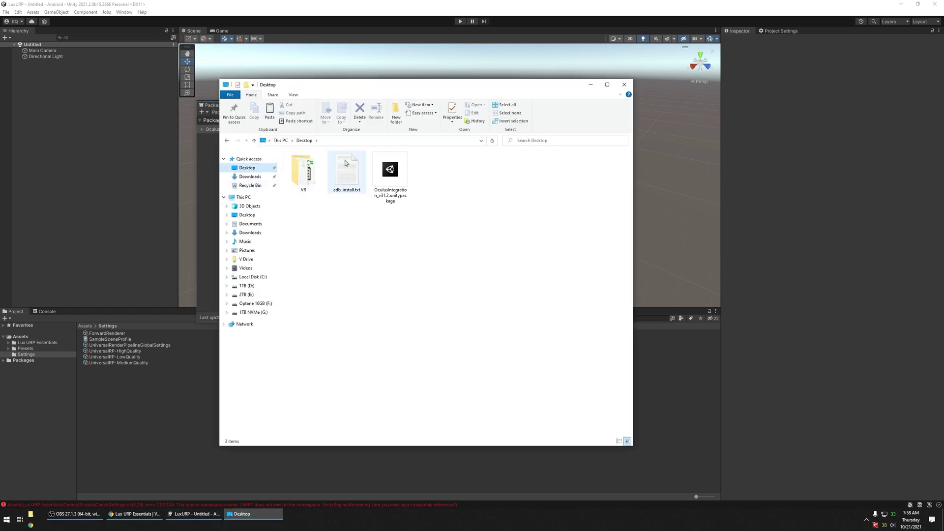
pyautogui.doubleClick(389, 178)
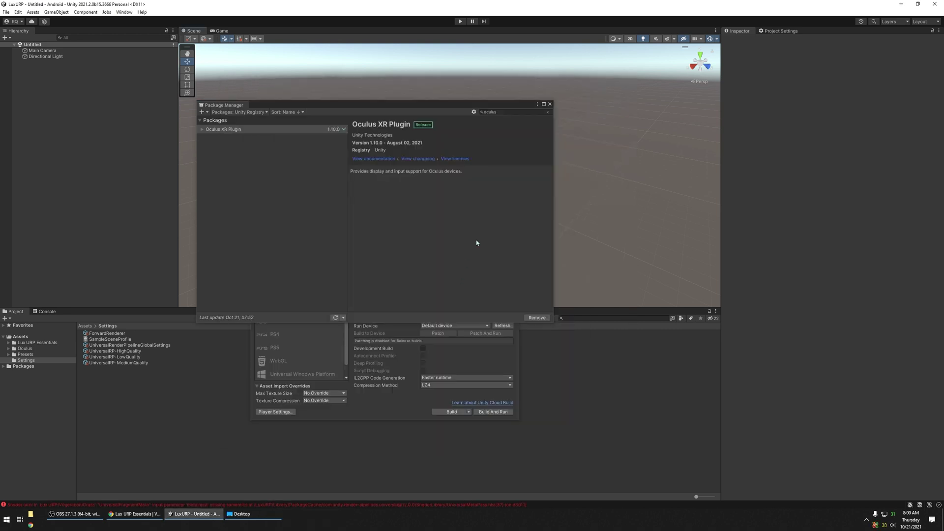
pyautogui.click(550, 104)
# Copy the VR folder from the Desktop, then return to Unity's Assets folder.
pyautogui.click(261, 513)
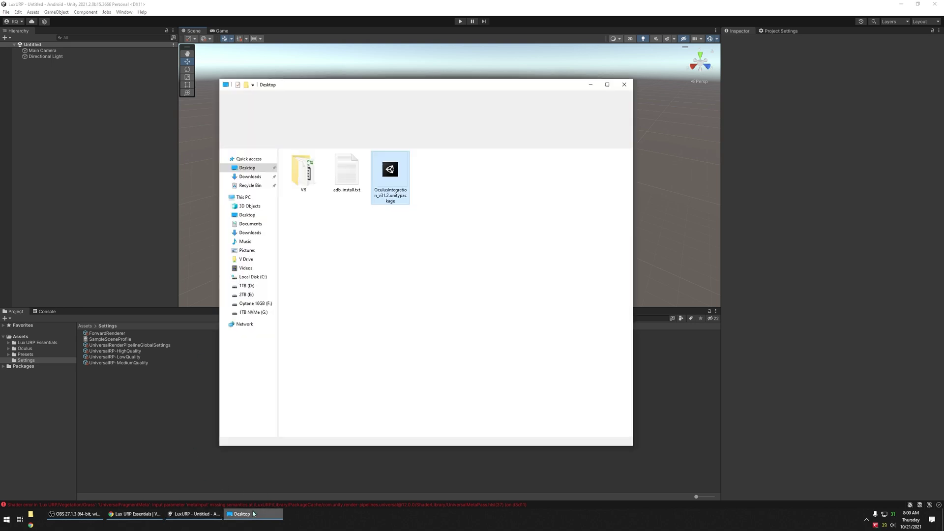
pyautogui.click(305, 172)
pyautogui.doubleClick(304, 172)
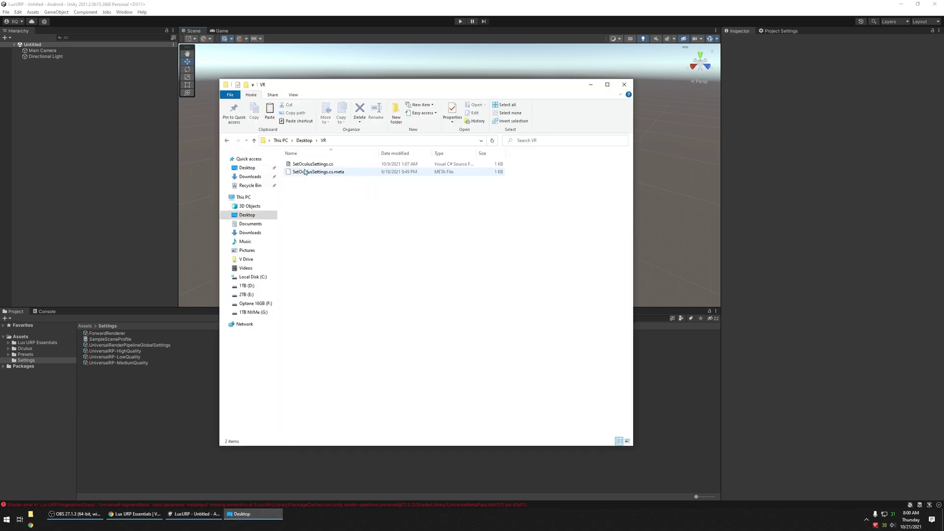
pyautogui.click(325, 165)
pyautogui.click(304, 140)
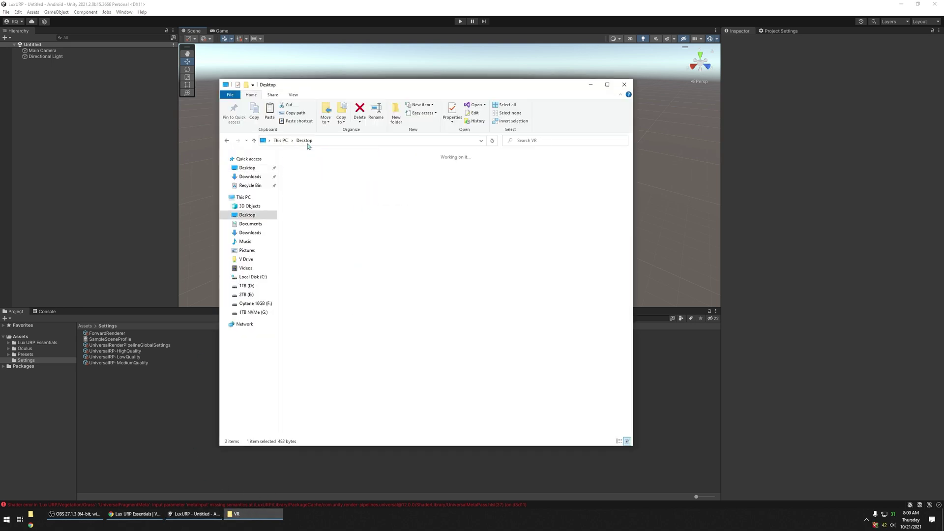
pyautogui.rightClick(308, 172)
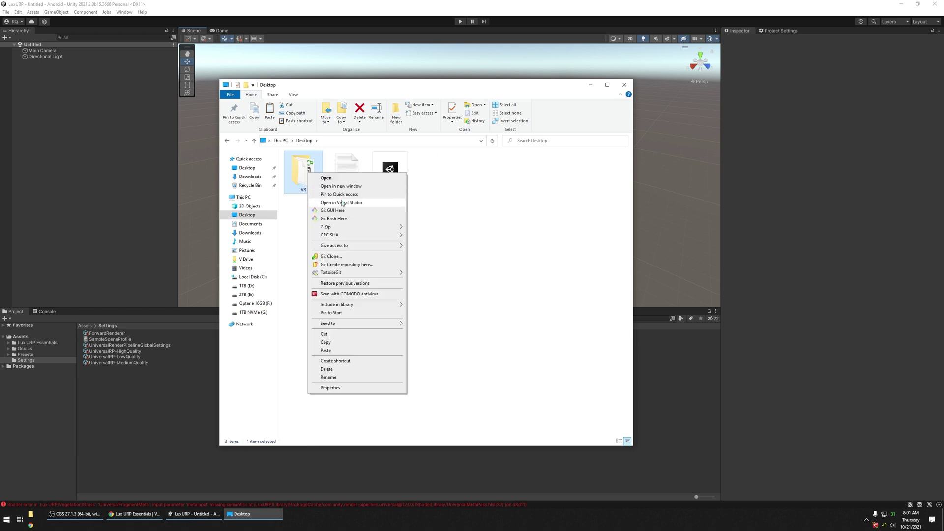
pyautogui.click(332, 341)
pyautogui.click(386, 198)
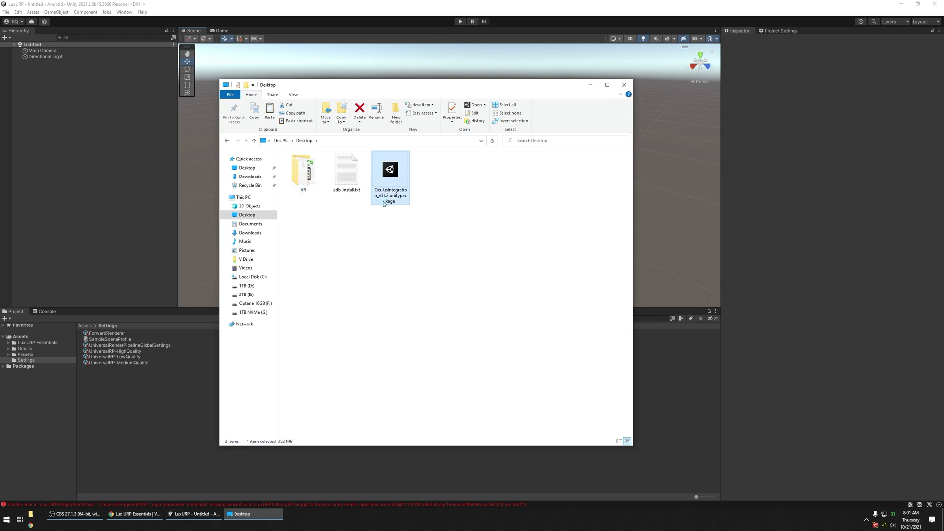
pyautogui.click(365, 266)
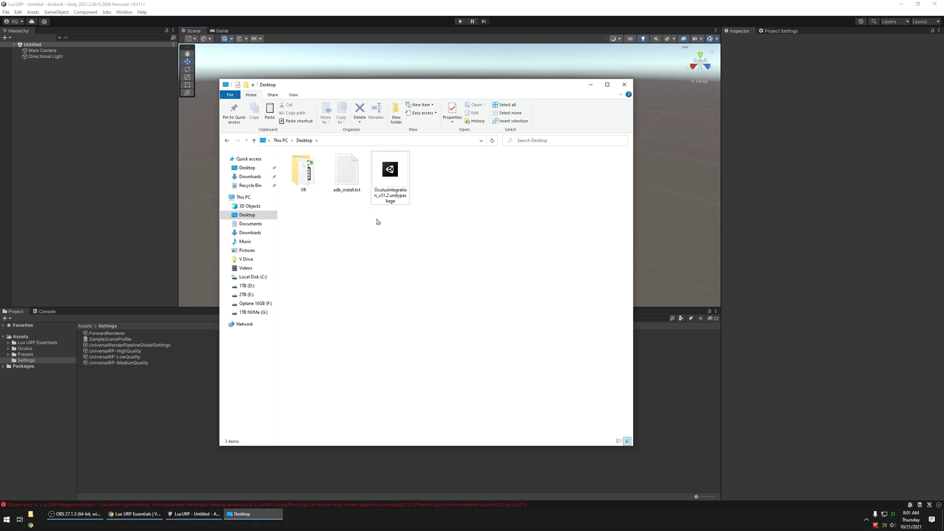
pyautogui.click(85, 326)
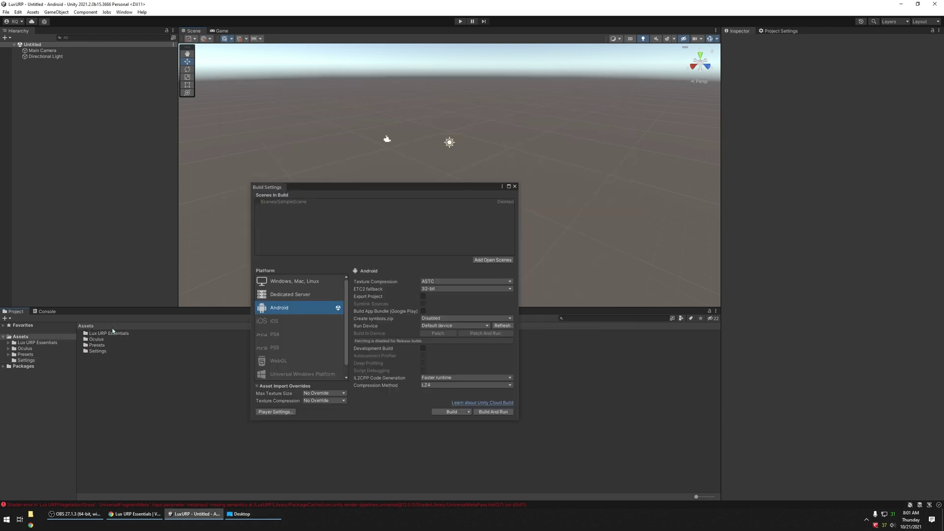
# Create a Scripts folder in Assets and open it.
pyautogui.rightClick(100, 366)
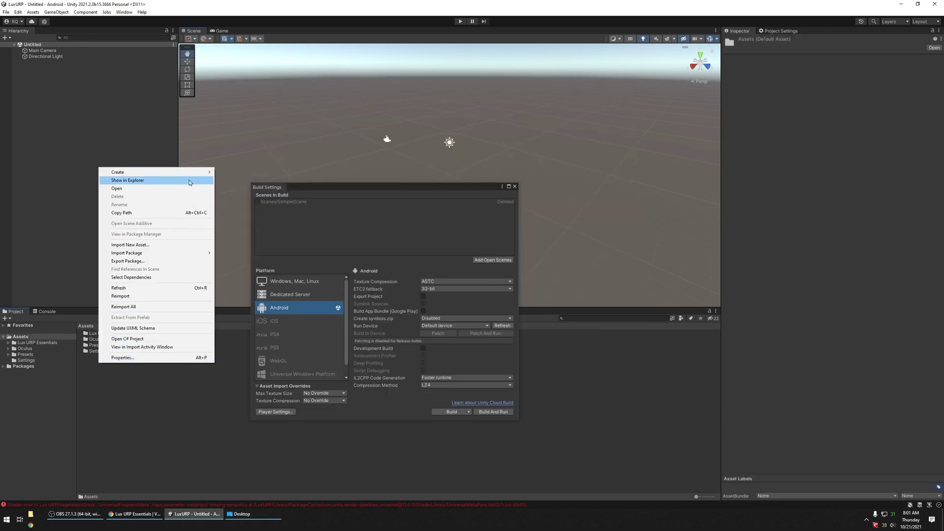
pyautogui.moveTo(176, 176)
pyautogui.click(231, 156)
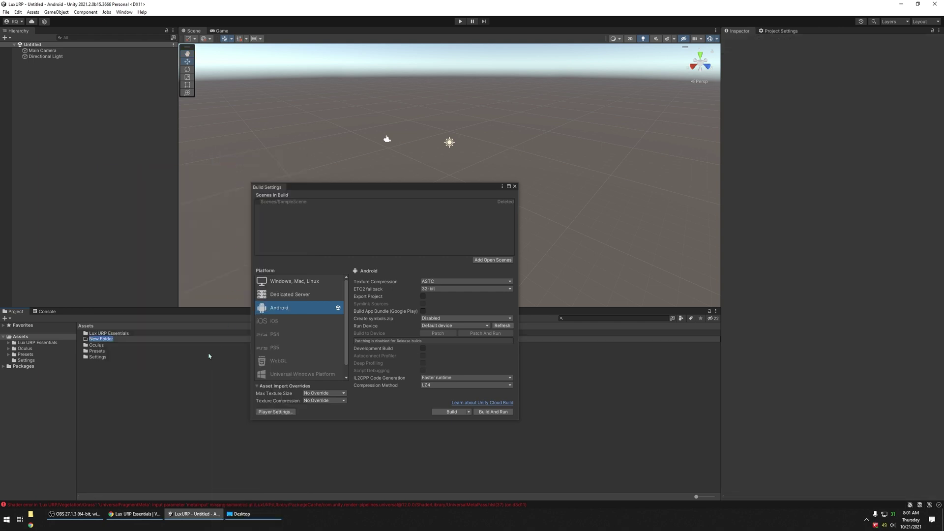
pyautogui.write('Scripts')
pyautogui.press('Return')
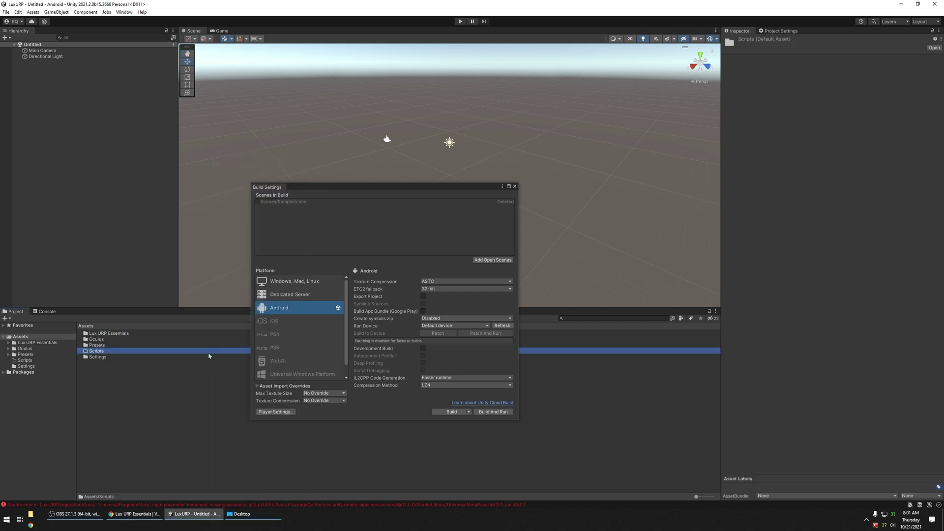
pyautogui.doubleClick(107, 351)
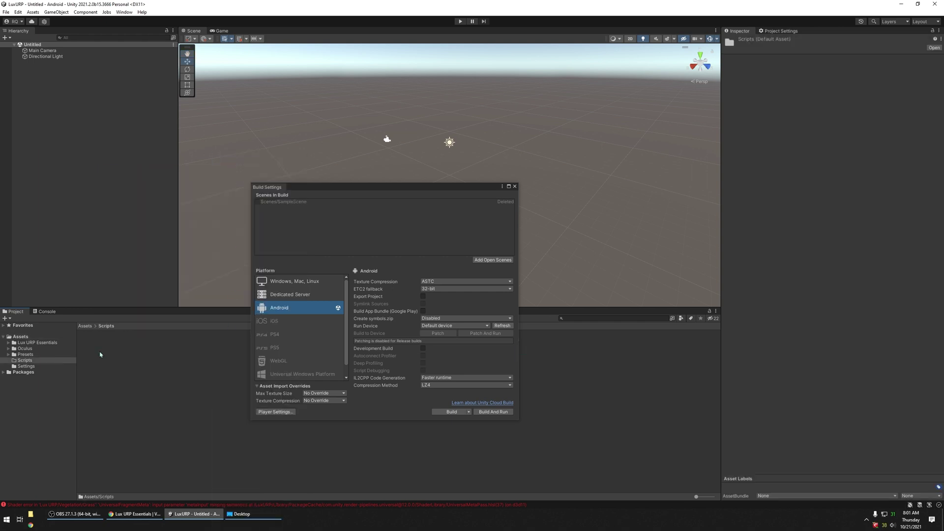
# Paste the copied VR folder into Scripts through File Explorer.
pyautogui.rightClick(107, 354)
pyautogui.click(162, 171)
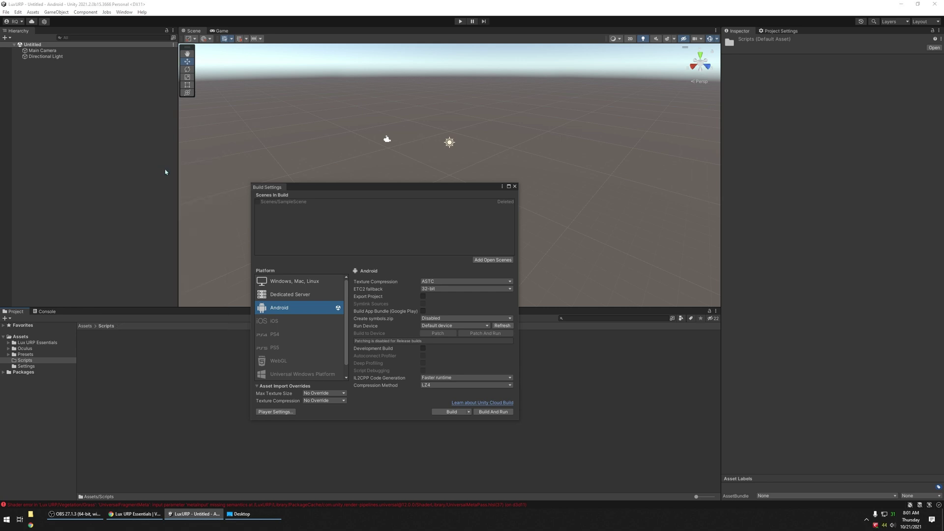
pyautogui.doubleClick(308, 196)
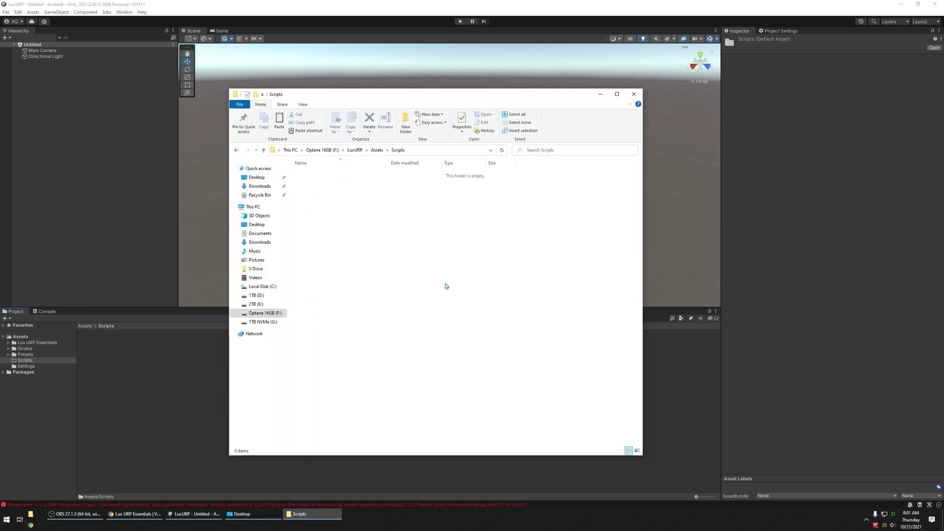
pyautogui.hotkey('ctrl', 'v')
pyautogui.doubleClick(304, 173)
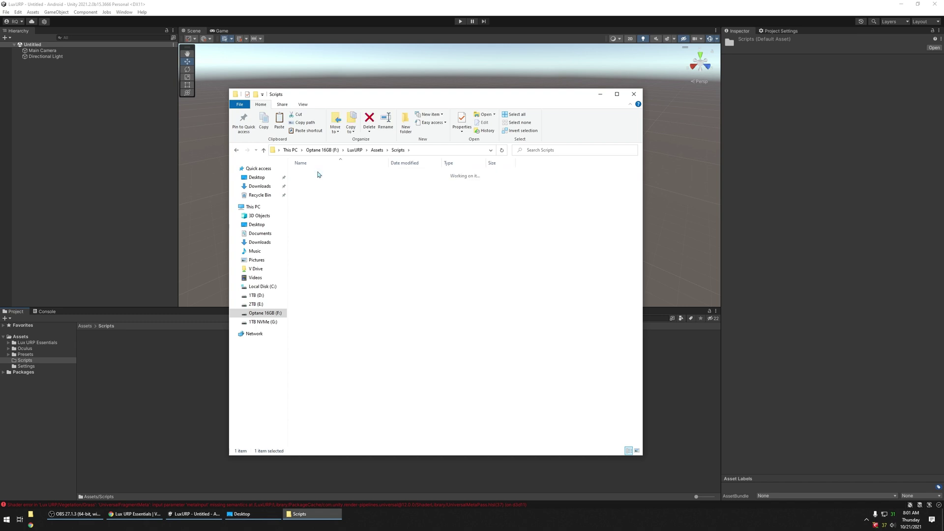
pyautogui.click(147, 396)
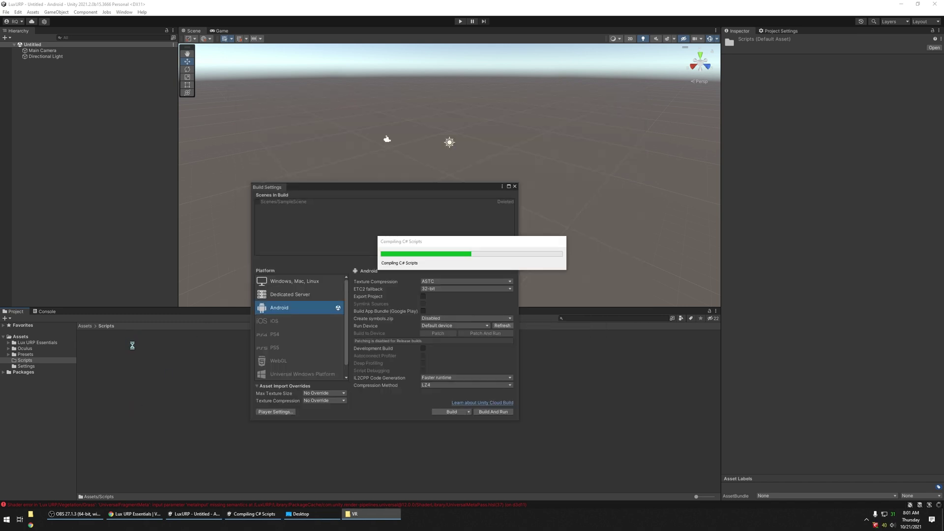
# Read the Scripts/VR/SetOculusSettings code in a temporarily widened Inspector.
pyautogui.click(98, 333)
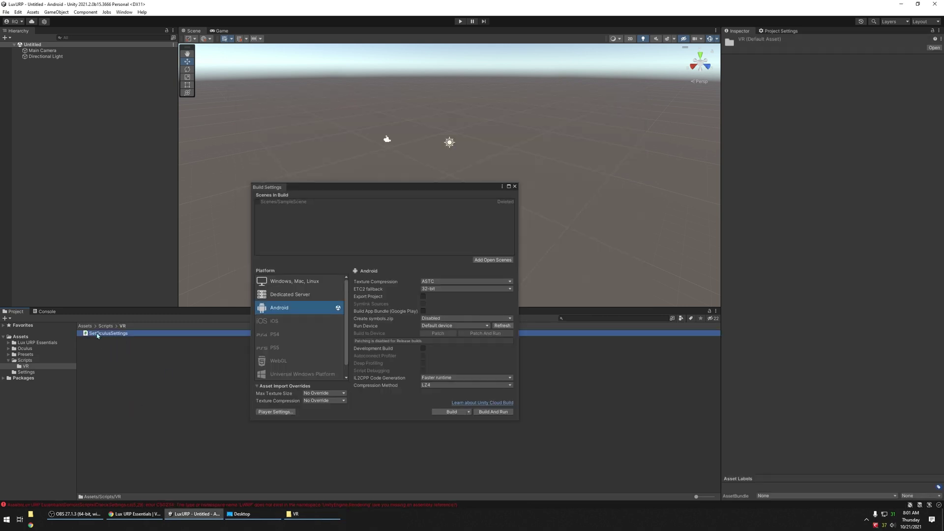
pyautogui.moveTo(718, 222); pyautogui.dragTo(629, 211)
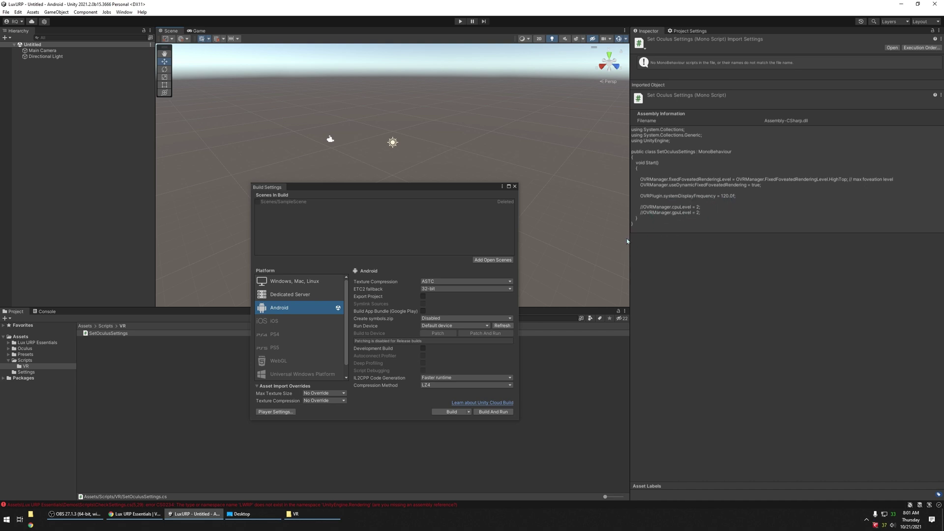
pyautogui.moveTo(629, 242); pyautogui.dragTo(685, 242)
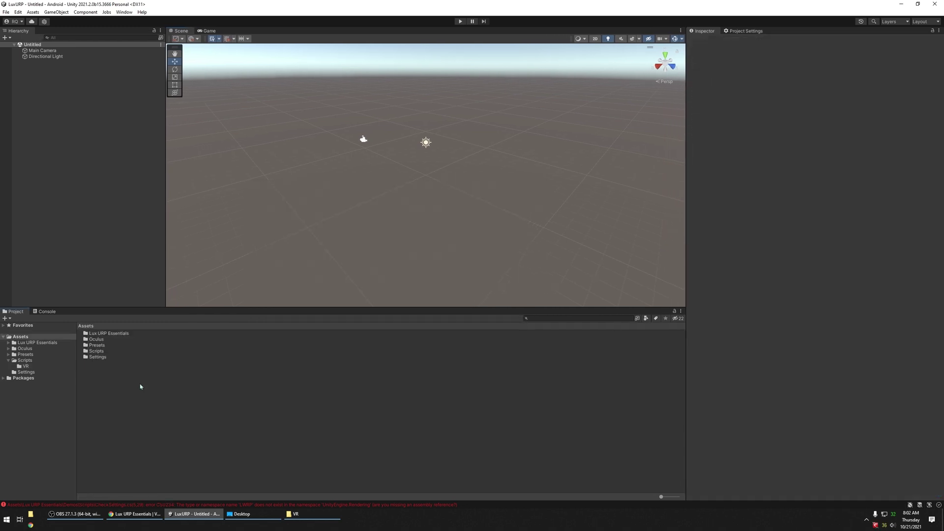
# Open Lux URP Essentials/Demos/Volumetrics Demo and clear the Console, leaving the CS0234 LWRP error.
pyautogui.doubleClick(106, 334)
pyautogui.doubleClick(97, 333)
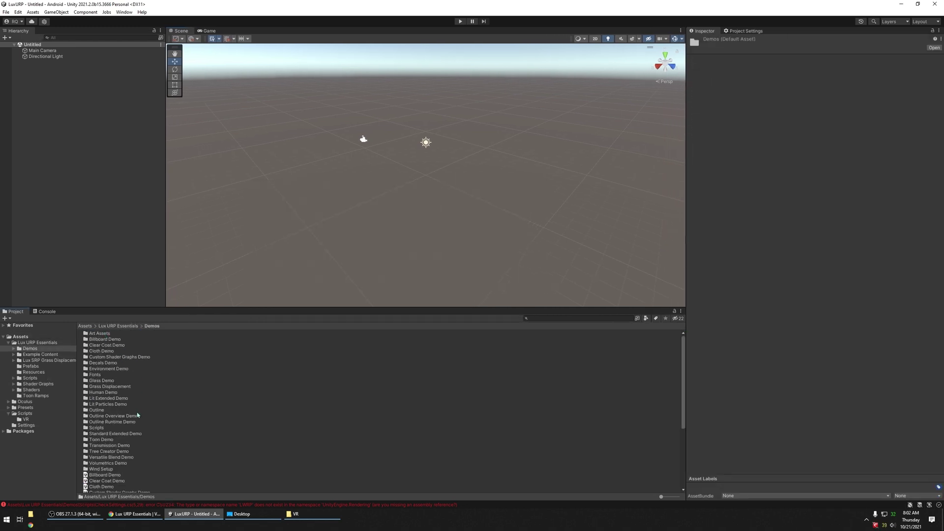
pyautogui.scroll(-6, 138, 415)
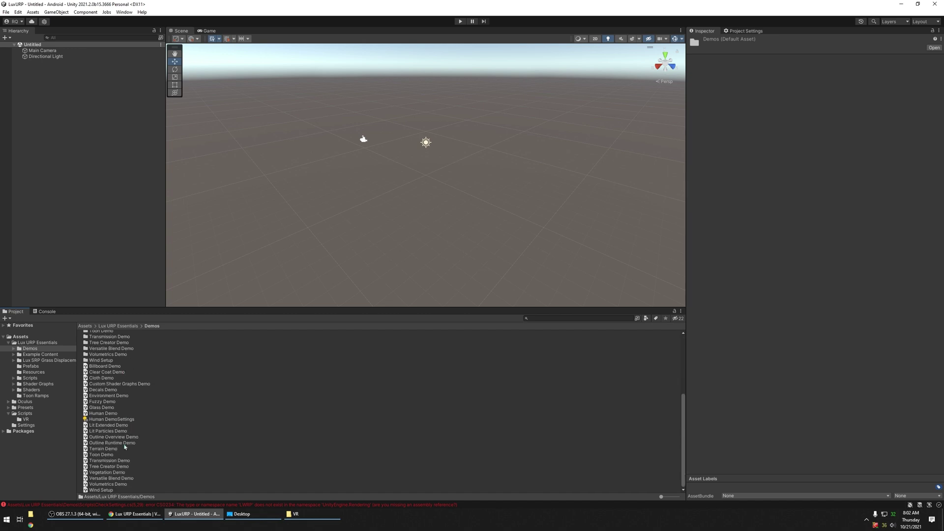
pyautogui.doubleClick(102, 484)
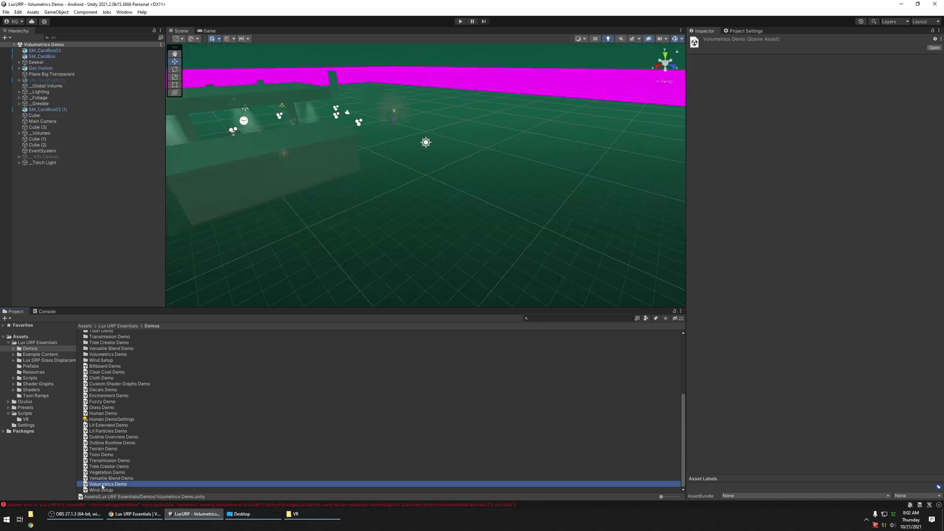
pyautogui.click(35, 312)
pyautogui.click(7, 319)
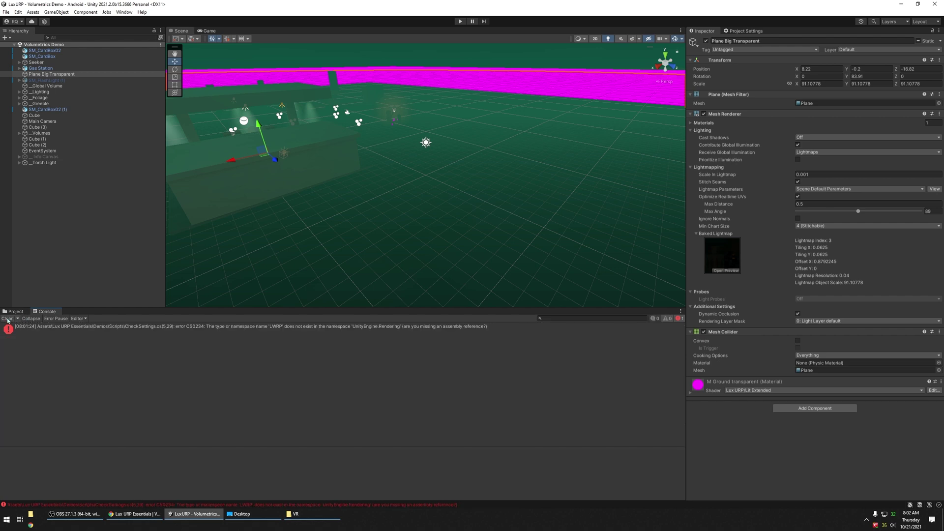
# Open CheckSettings.cs from the CS0234 error and pick 'Universal' from the Asset Store review's fix.
pyautogui.click(246, 329)
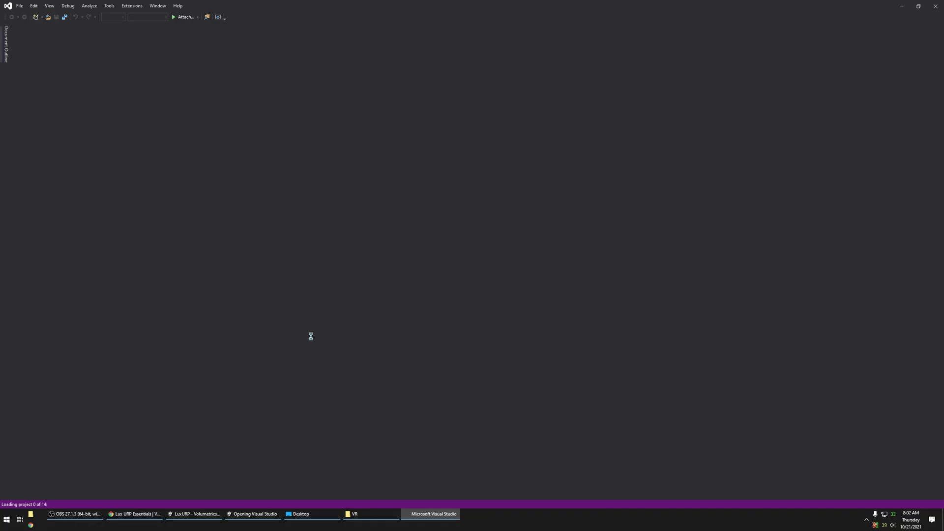
pyautogui.hotkey('alt', 'Tab')
pyautogui.moveTo(355, 339); pyautogui.dragTo(280, 304)
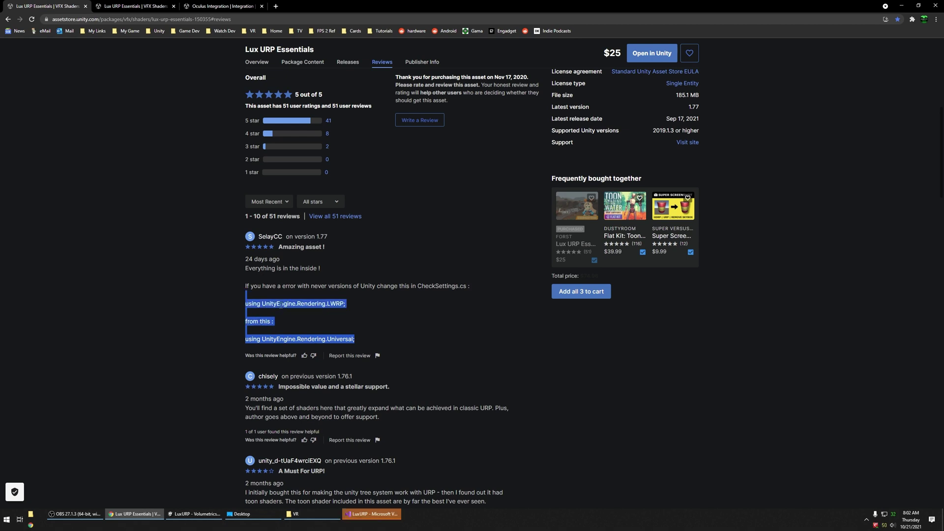
pyautogui.click(338, 341)
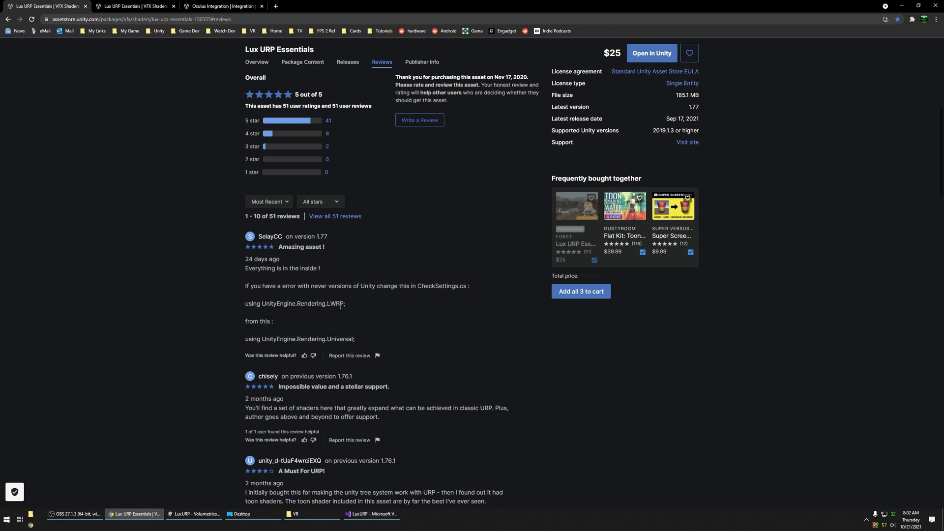
pyautogui.doubleClick(338, 339)
pyautogui.hotkey('ctrl', 'c')
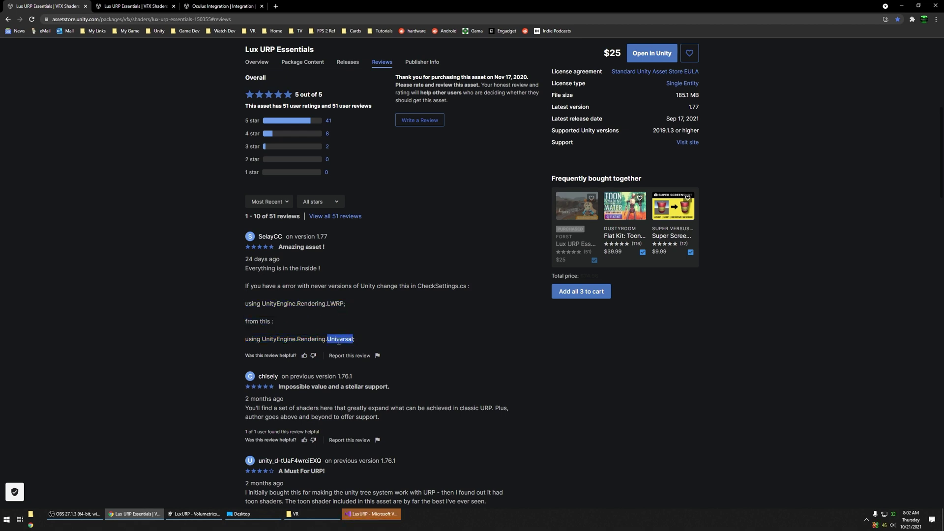
pyautogui.click(362, 514)
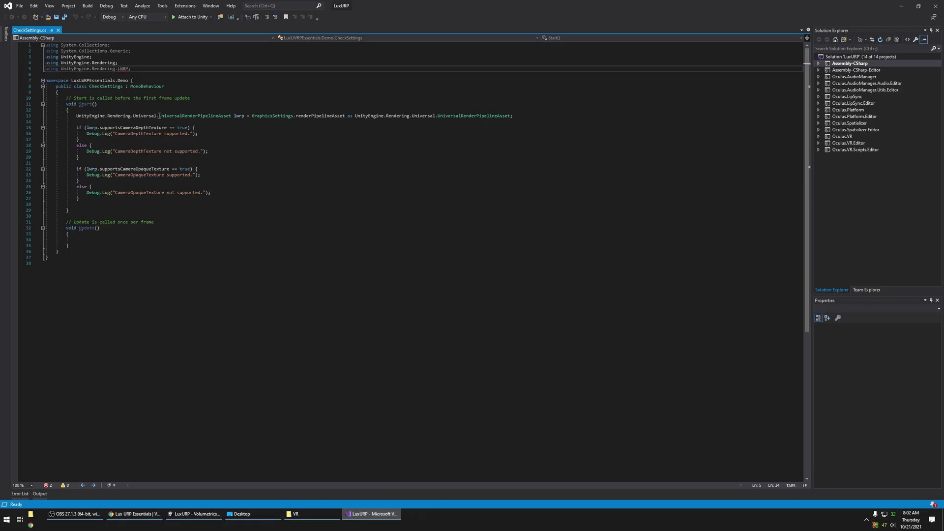
# Change line 5 to 'using UnityEngine.Rendering.Universal', save CheckSettings.cs, and return to Unity.
pyautogui.press('Left')
pyautogui.hotkey('ctrl', 'shift', 'Left')
pyautogui.hotkey('ctrl', 'v')
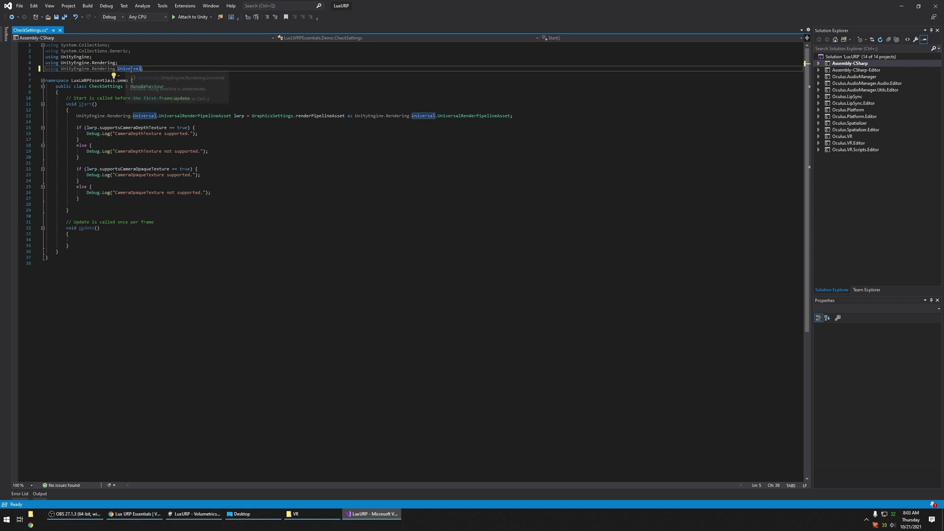
pyautogui.hotkey('ctrl', 's')
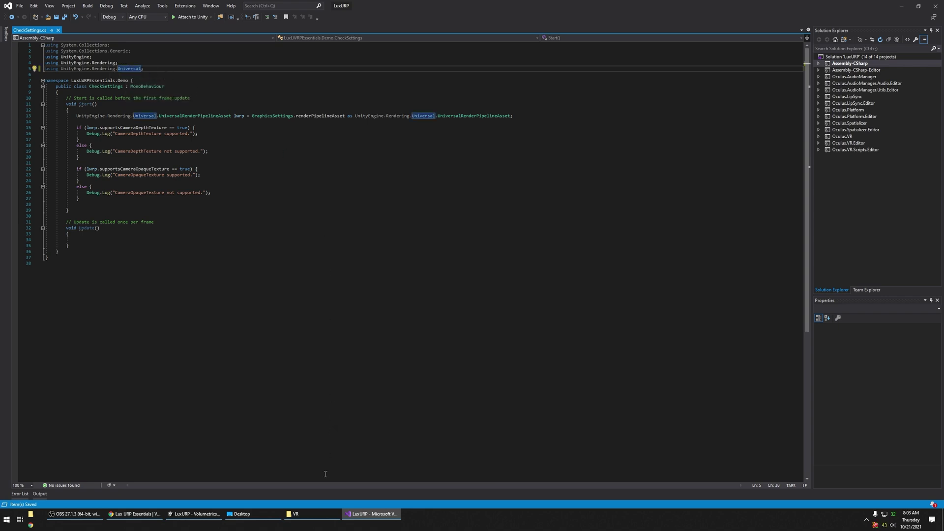
pyautogui.click(194, 513)
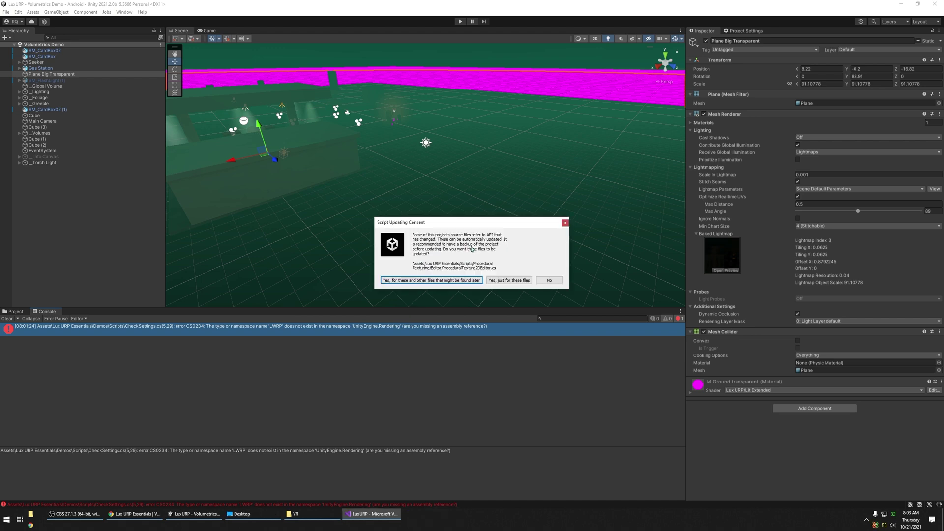
# Approve the script API update, keep the legacy Oculus backend, and restart for OVRPlugin 1.63.1.
pyautogui.click(449, 281)
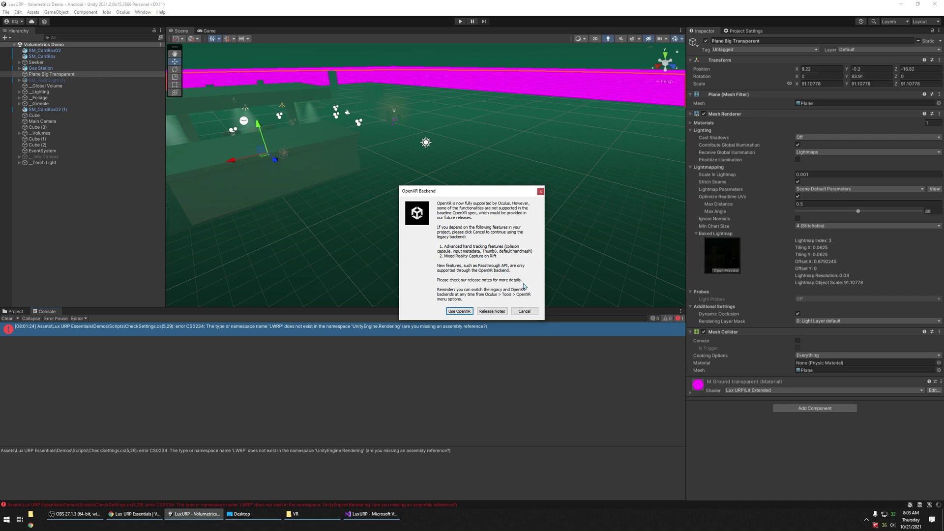
pyautogui.click(524, 311)
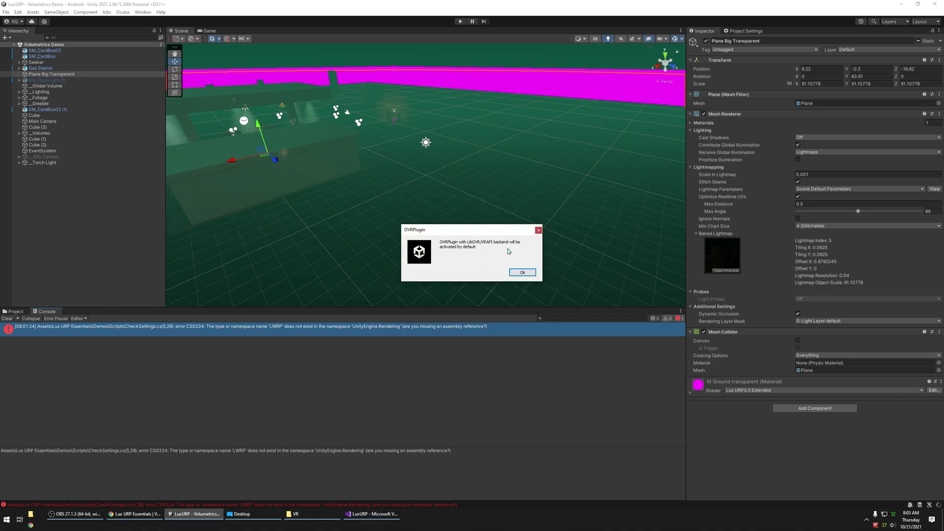
pyautogui.click(522, 274)
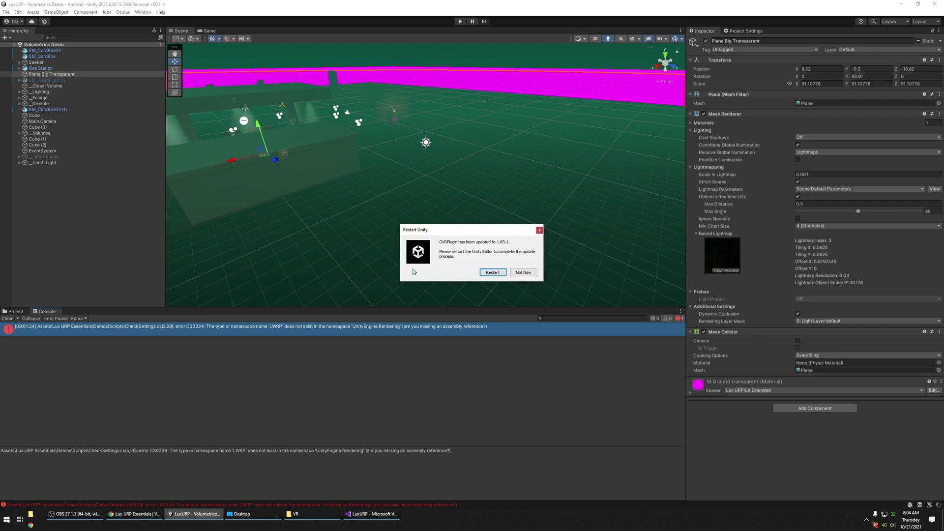
pyautogui.click(498, 273)
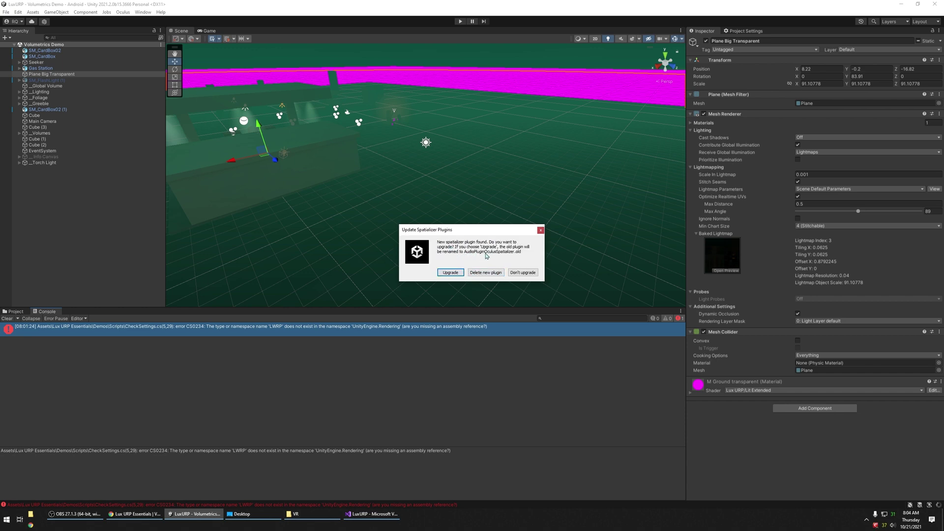
# Upgrade the spatializer plugin, restart Unity, and show the project's asset folders.
pyautogui.click(448, 274)
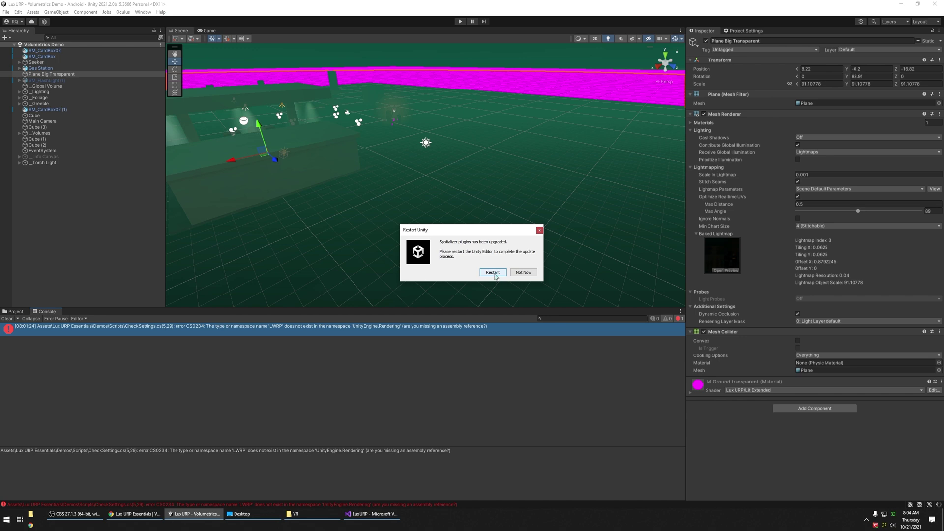
pyautogui.click(494, 273)
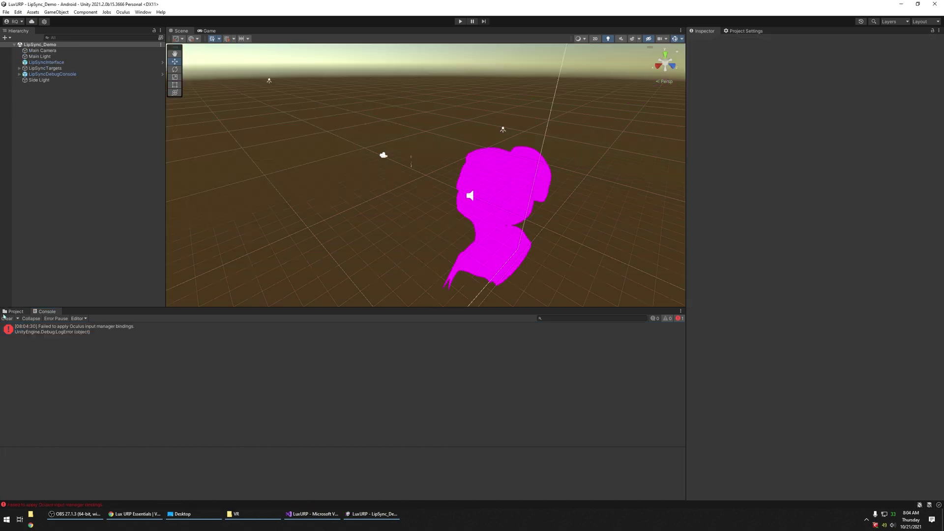
pyautogui.click(4, 314)
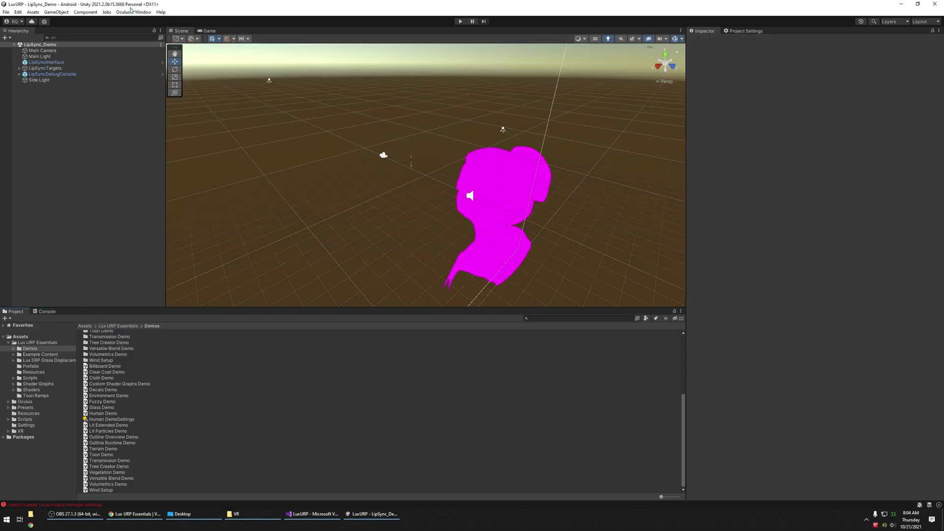
# Open Window > Rendering > Render Pipeline Converter.
pyautogui.click(147, 13)
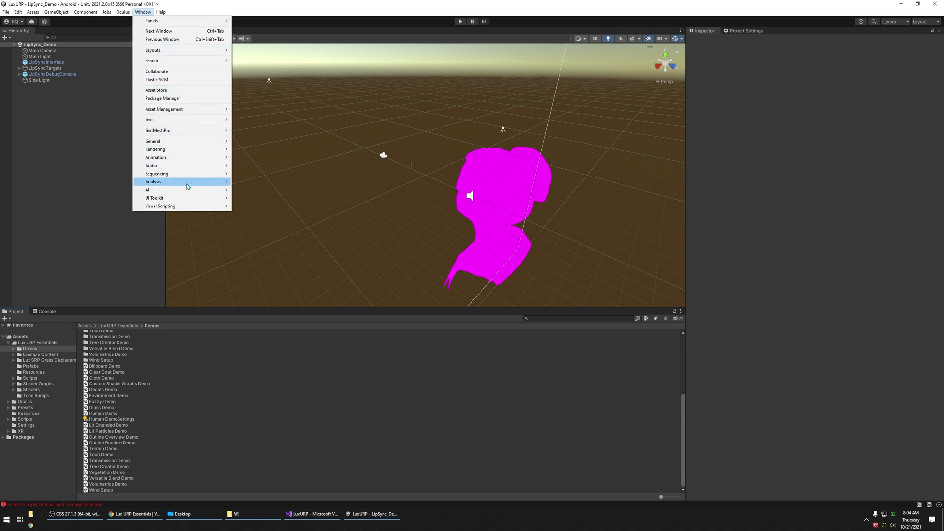
pyautogui.moveTo(188, 186)
pyautogui.moveTo(199, 150)
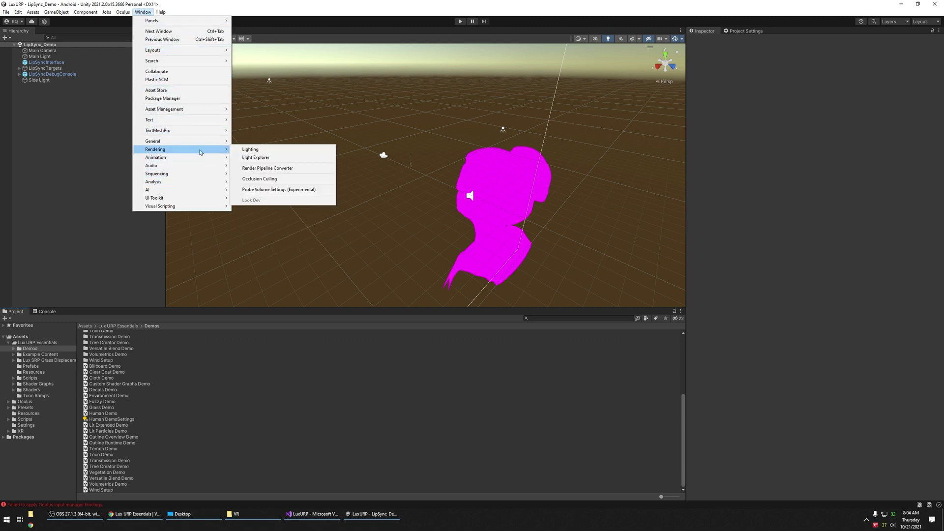
pyautogui.click(282, 169)
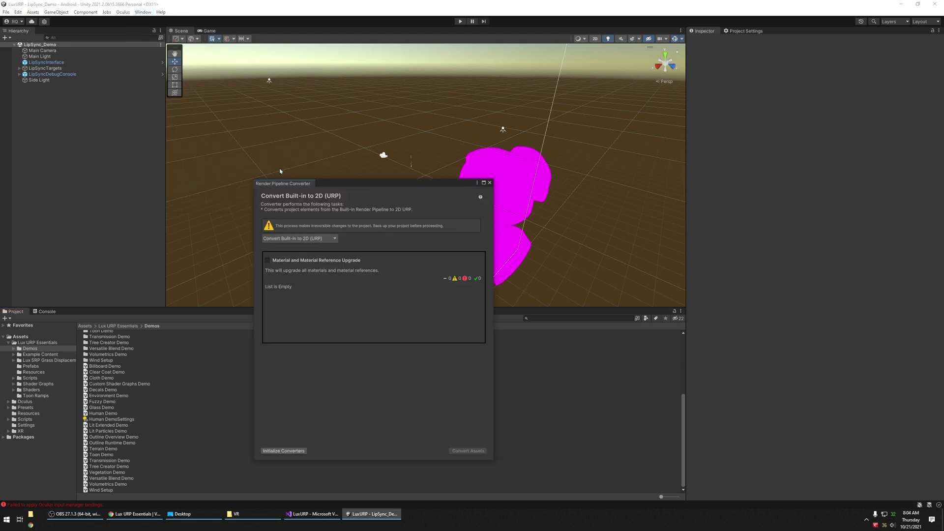
# Convert the 339 project materials Built-in to URP with the Material Upgrade converter, then close it.
pyautogui.click(300, 239)
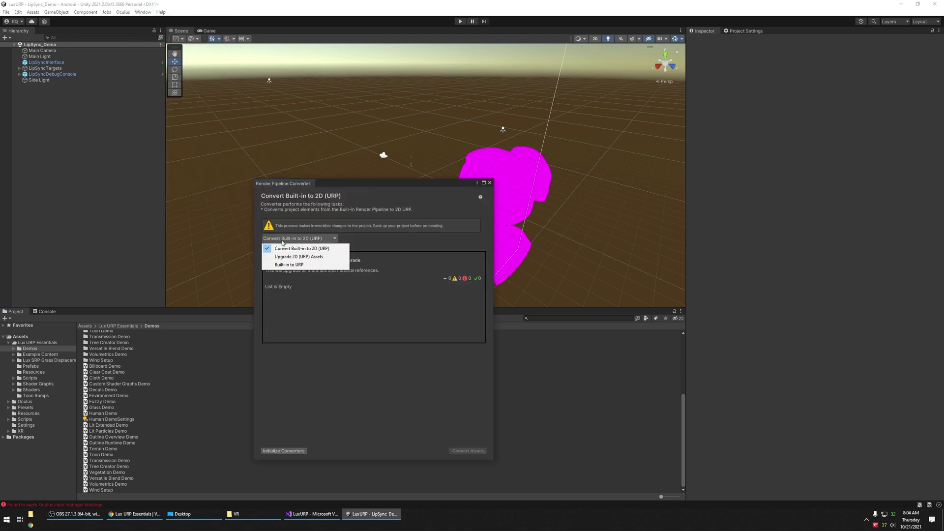
pyautogui.click(288, 266)
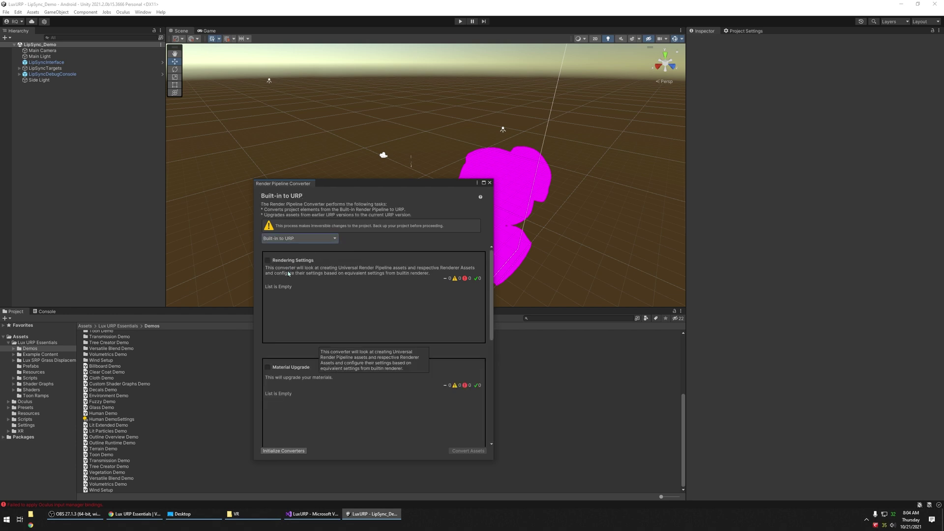
pyautogui.click(267, 367)
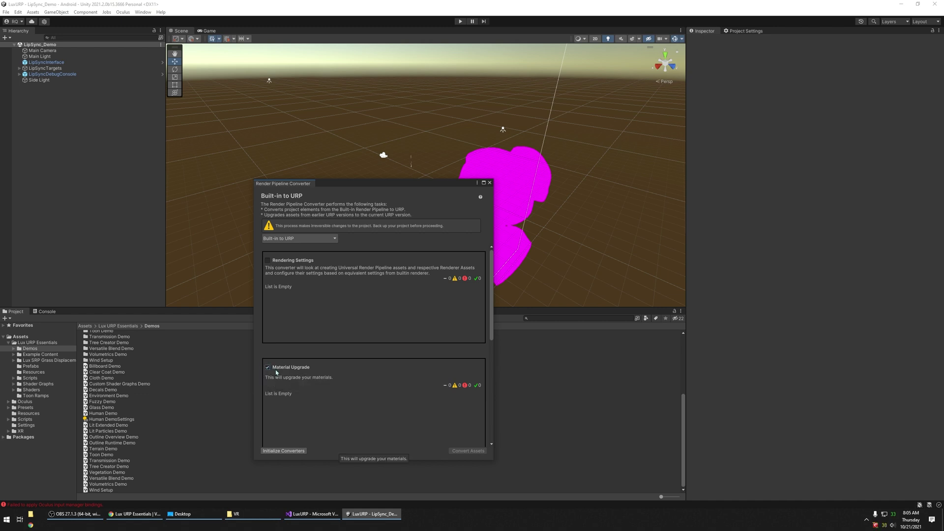
pyautogui.click(276, 451)
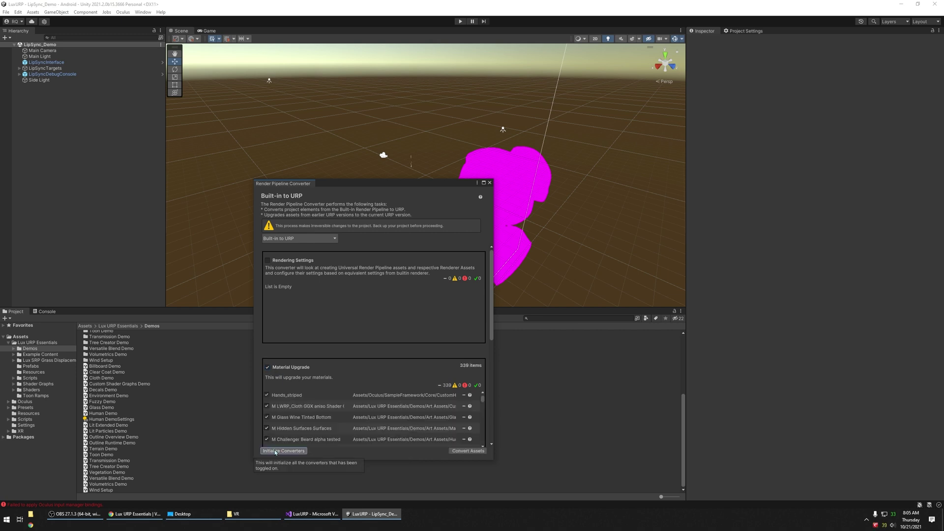
pyautogui.click(481, 450)
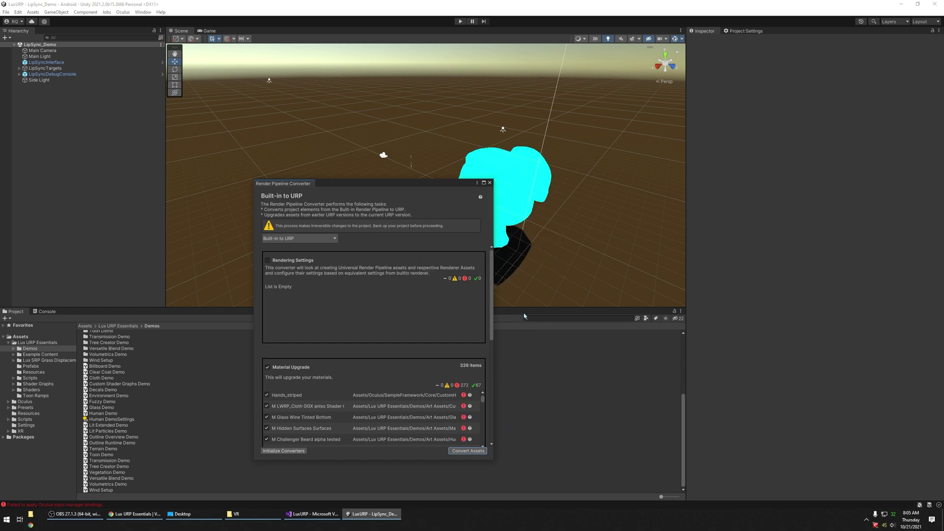
pyautogui.click(489, 183)
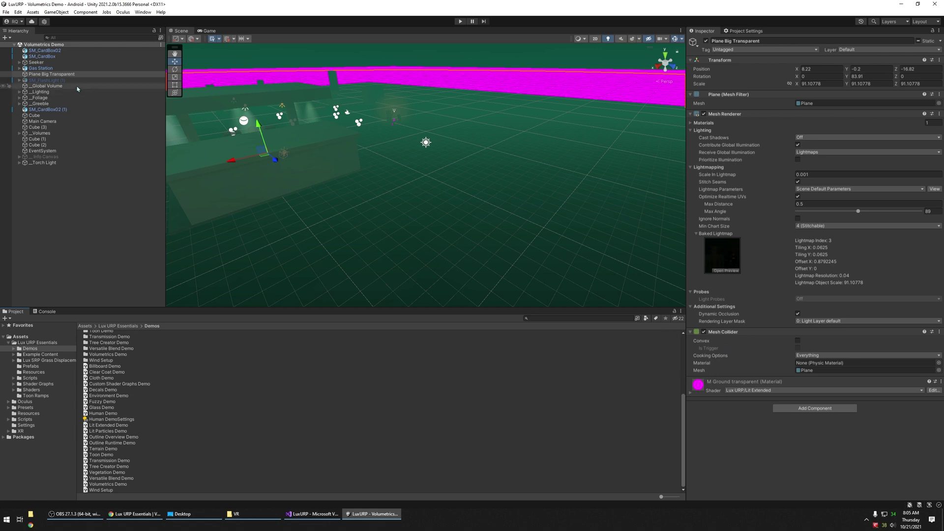
# Delete Plane Big Transparent and fly into the gas station to select a light beam.
pyautogui.click(65, 80)
pyautogui.click(65, 74)
pyautogui.press('Delete')
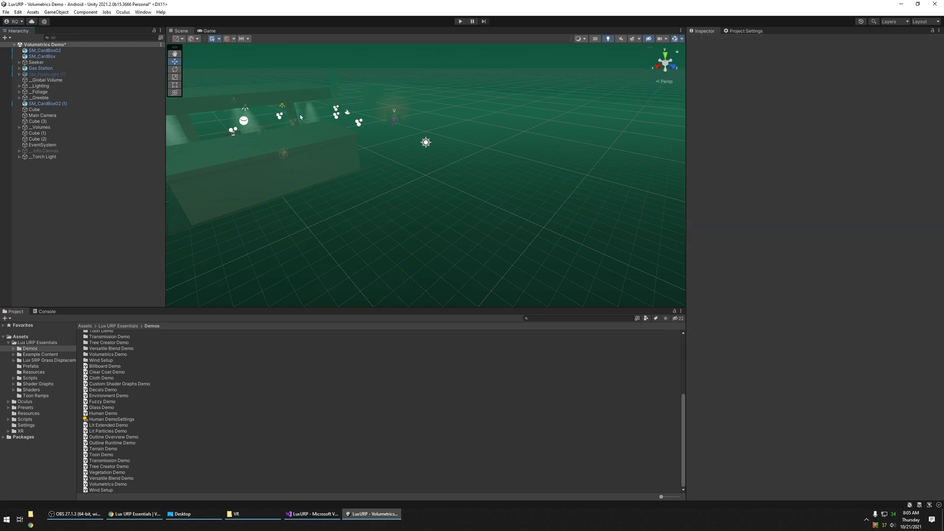
pyautogui.moveTo(193, 129); pyautogui.dragTo(327, 148, button='right')
pyautogui.click(407, 175)
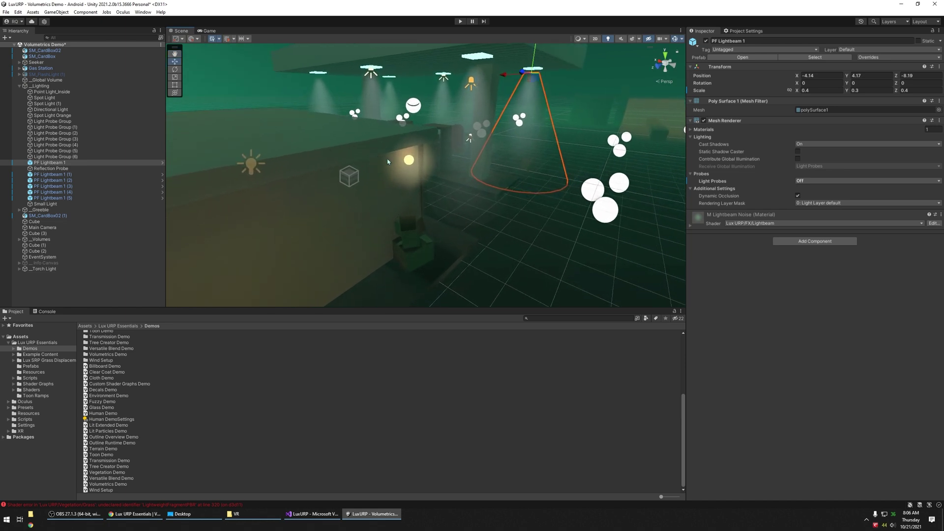
# Duplicate drainpipe pCylinder1 to the scene root and add an empty child under the copy.
pyautogui.click(420, 164)
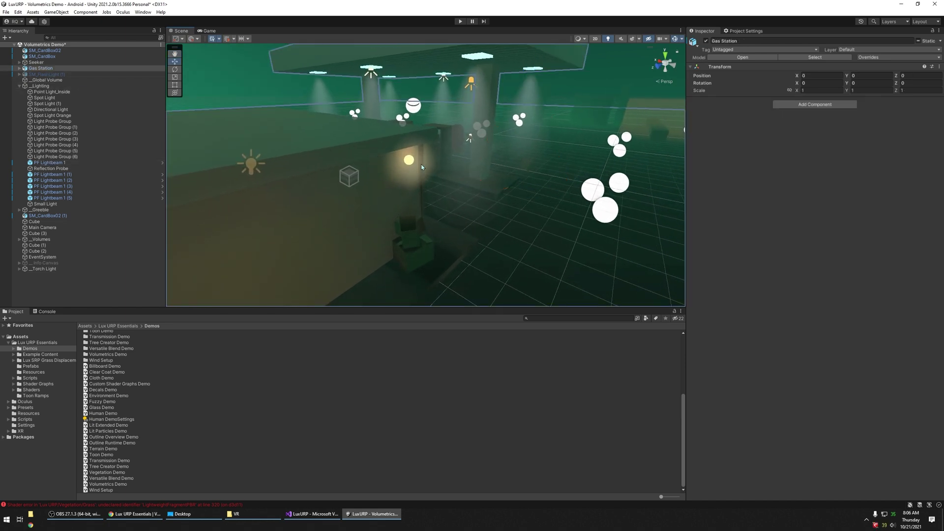
pyautogui.click(421, 167)
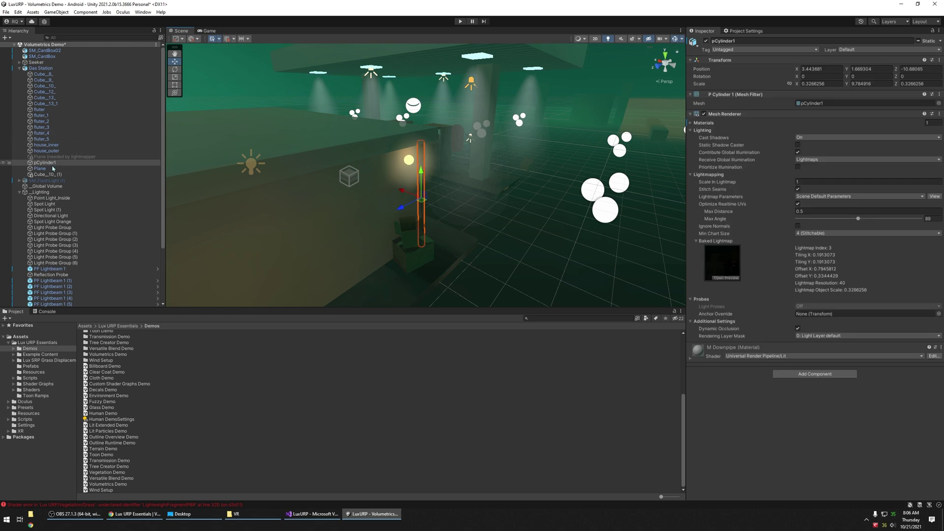
pyautogui.hotkey('ctrl', 'd')
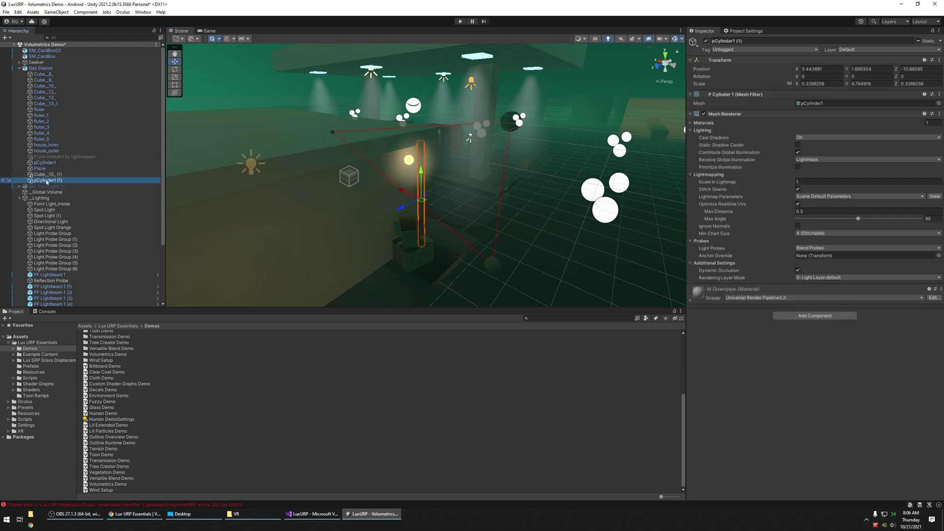
pyautogui.moveTo(48, 181); pyautogui.dragTo(41, 54)
pyautogui.click(56, 12)
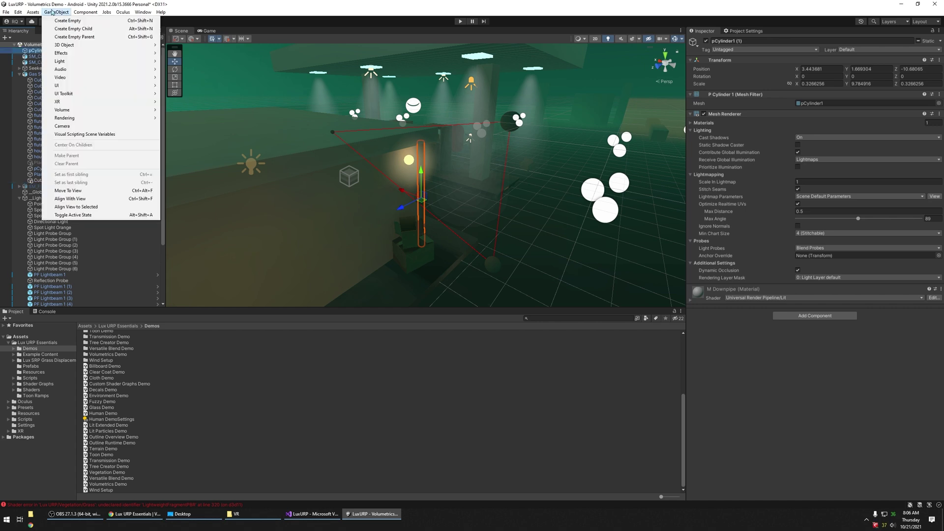
pyautogui.click(73, 28)
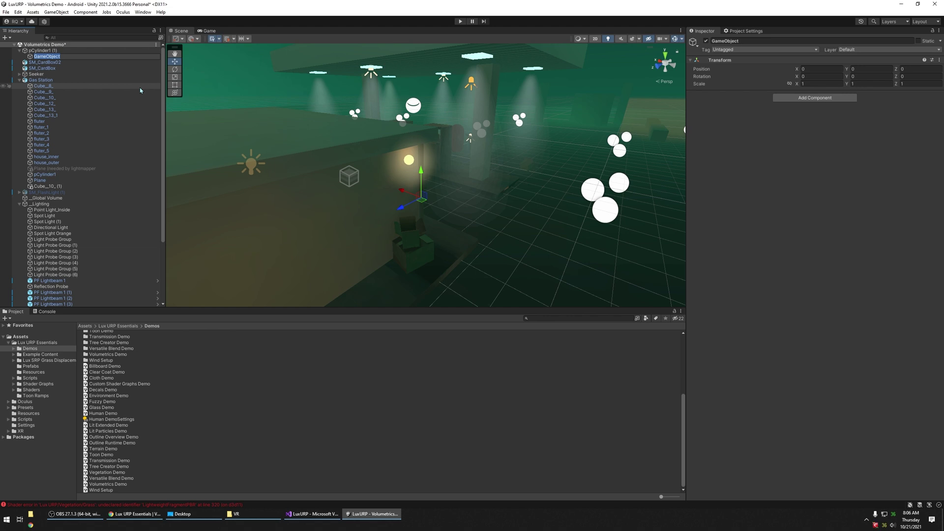
# Name the empty LampPost, move it to the root, and put pCylinder1 (1) under it.
pyautogui.write('LampPost')
pyautogui.press('Return')
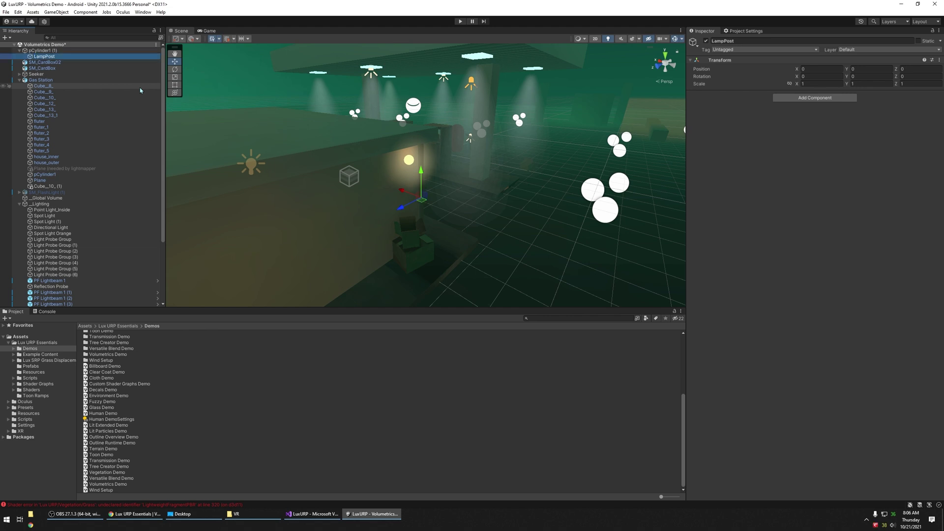
pyautogui.moveTo(43, 52)
pyautogui.mouseDown()
pyautogui.moveTo(36, 48)
pyautogui.moveTo(44, 54)
pyautogui.mouseUp()
pyautogui.click(32, 57)
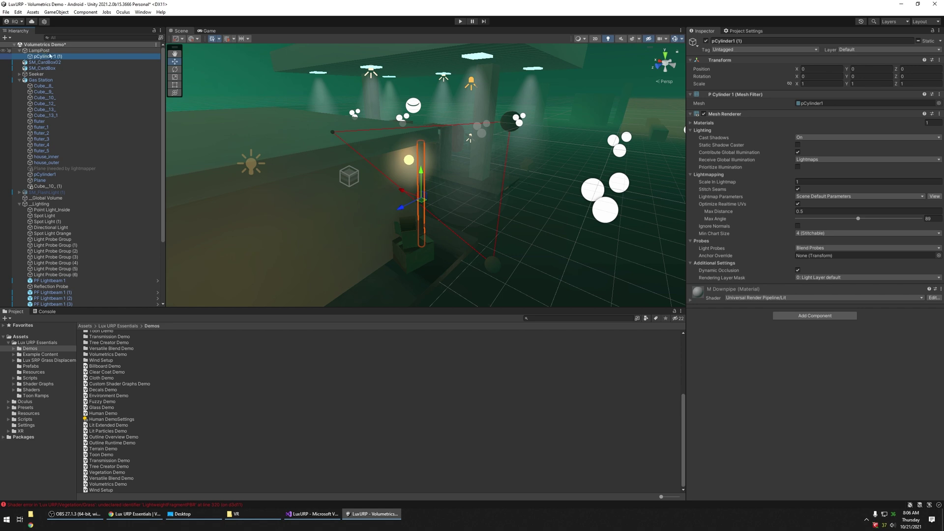
# Select the SM_UnitSphere volume sphere near the lamp and duplicate it, moving the copy in the Hierarchy.
pyautogui.click(404, 171)
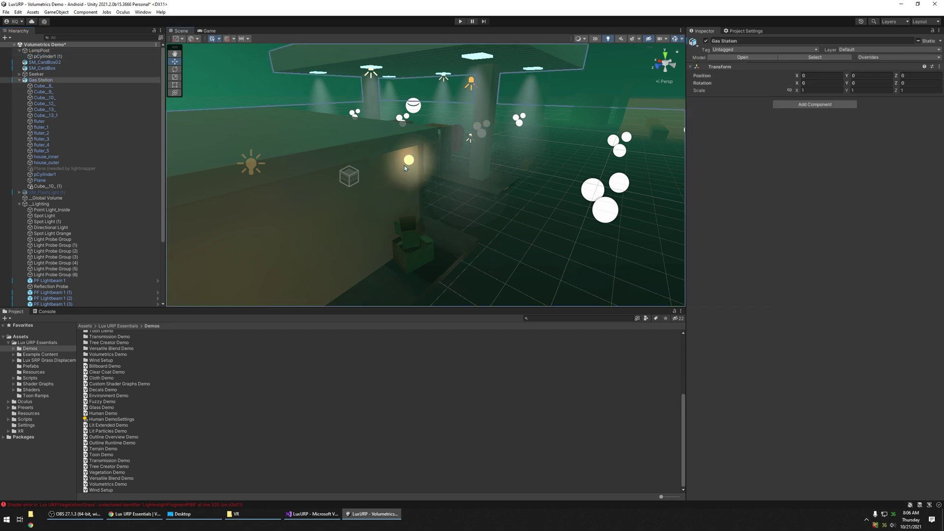
pyautogui.click(404, 168)
pyautogui.scroll(3, 404, 167)
pyautogui.click(431, 155)
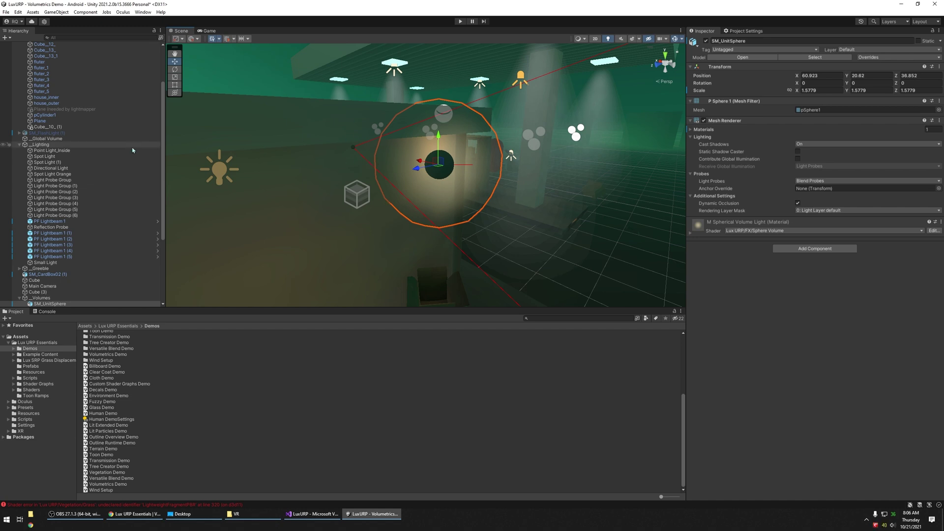
pyautogui.hotkey('ctrl', 'd')
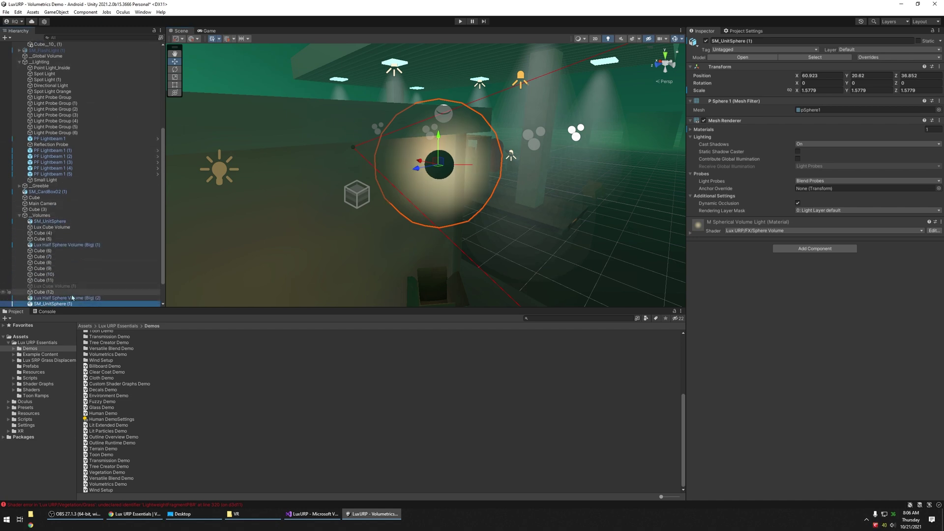
pyautogui.moveTo(87, 90); pyautogui.dragTo(72, 53)
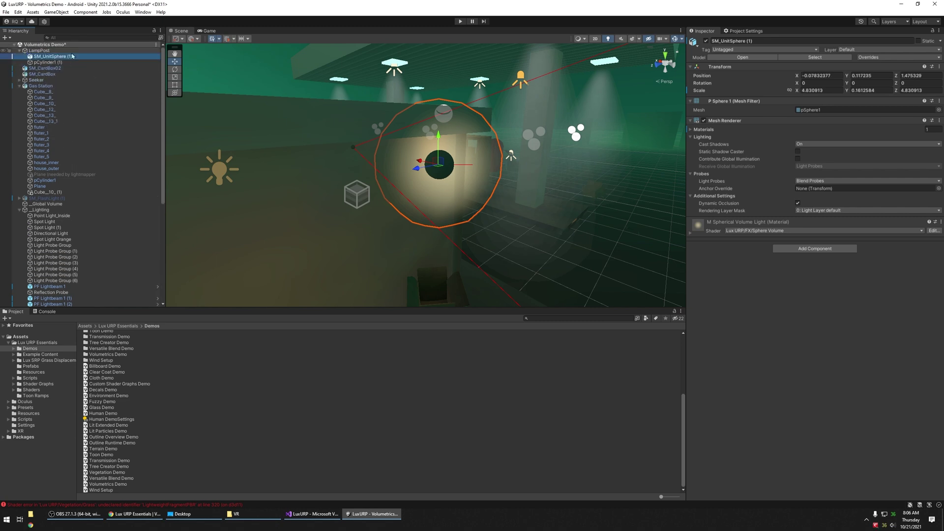
# Duplicate Small Light and nest the copy, Small Light (1), under LampPost.
pyautogui.click(435, 168)
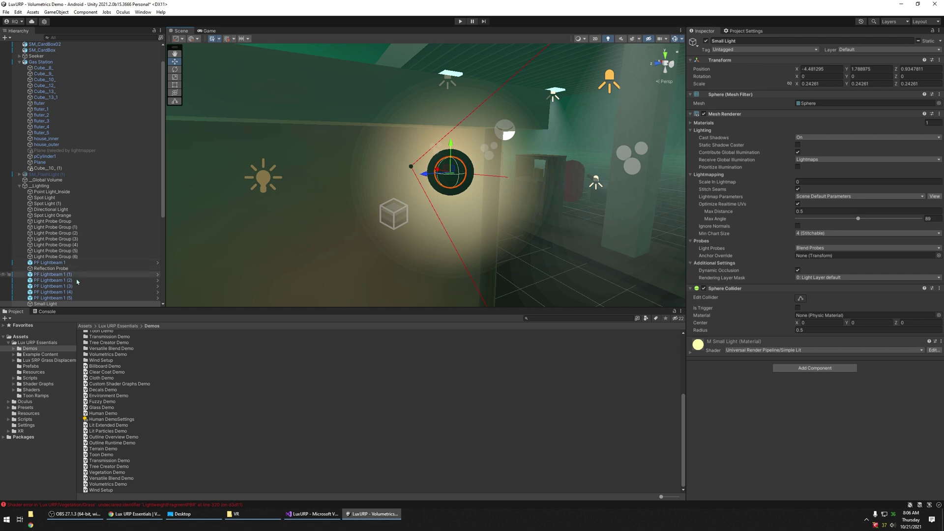
pyautogui.click(59, 304)
pyautogui.hotkey('ctrl', 'd')
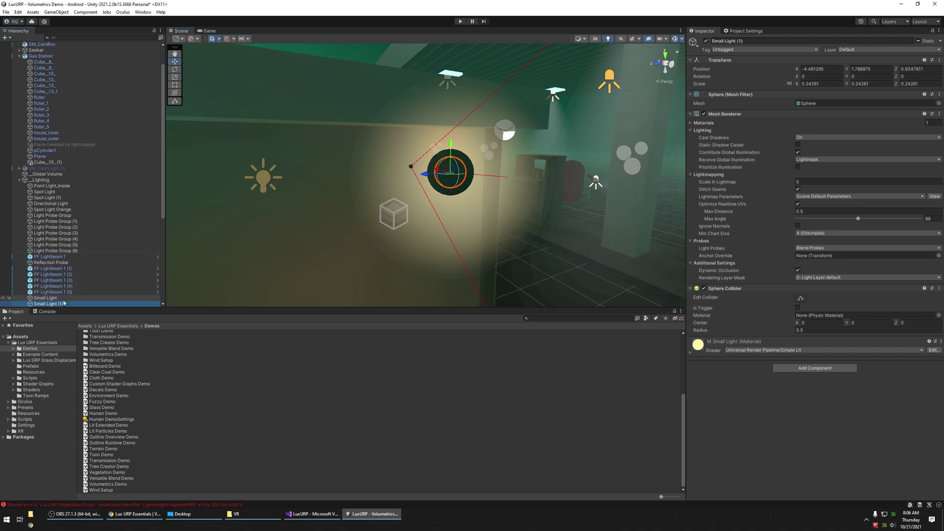
pyautogui.scroll(3, 57, 147)
pyautogui.moveTo(57, 39); pyautogui.dragTo(49, 69)
# Delete the SM_CardBox02 and SM_CardBox objects.
pyautogui.click(46, 73)
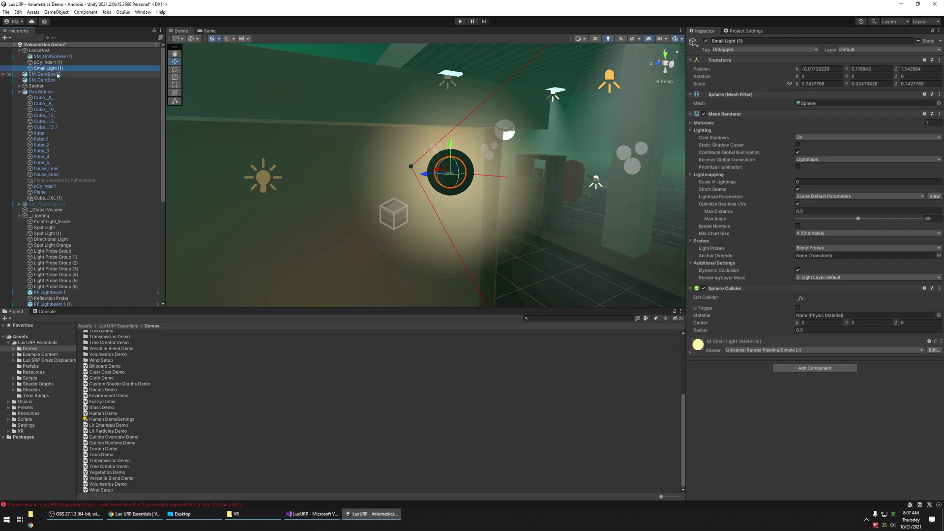
pyautogui.keyDown('shift'); pyautogui.click(41, 81); pyautogui.keyUp('shift')
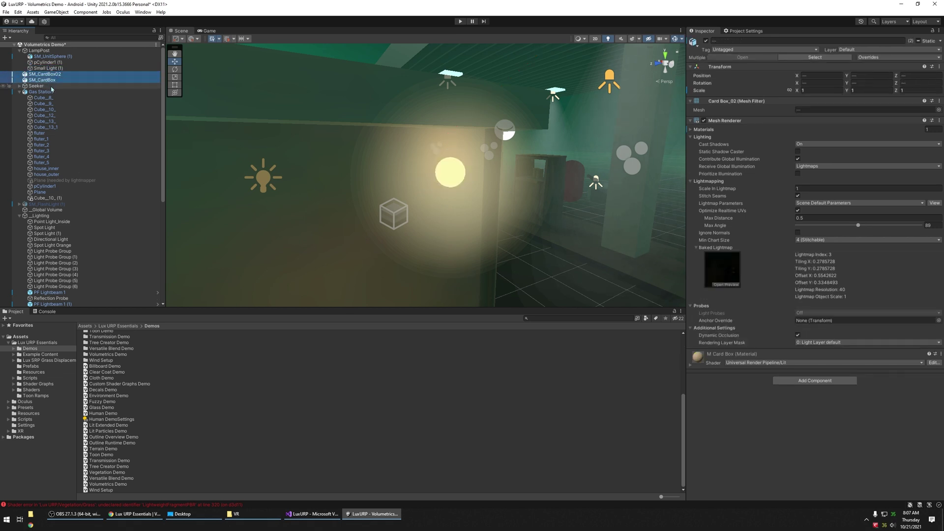
pyautogui.press('Delete')
pyautogui.hotkey('ctrl', 'z')
pyautogui.press('Delete')
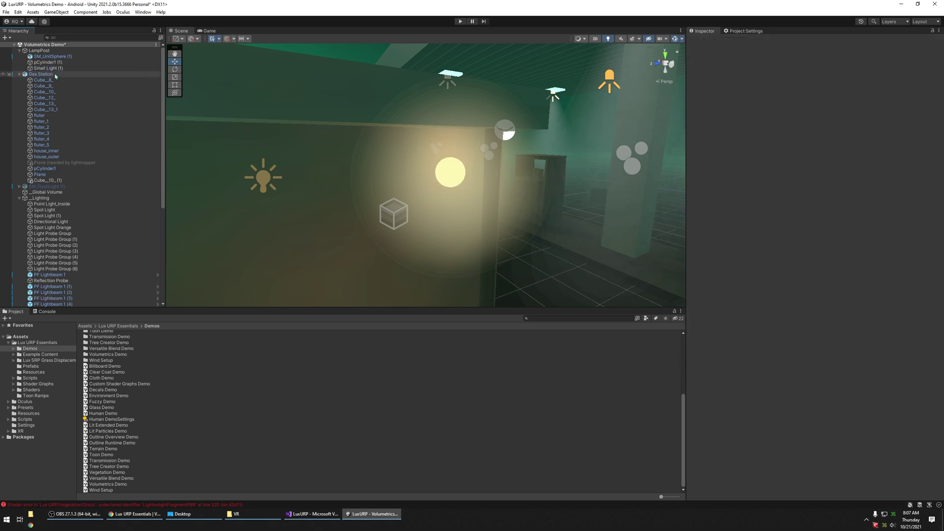
# Duplicate Plane as Plane (1) at the hierarchy's top level, then delete Gas Station.
pyautogui.click(47, 75)
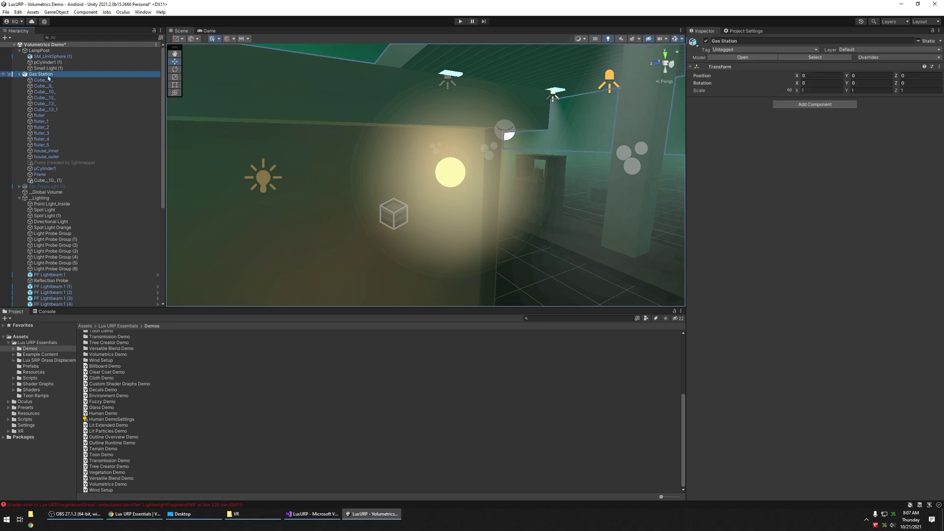
pyautogui.click(54, 174)
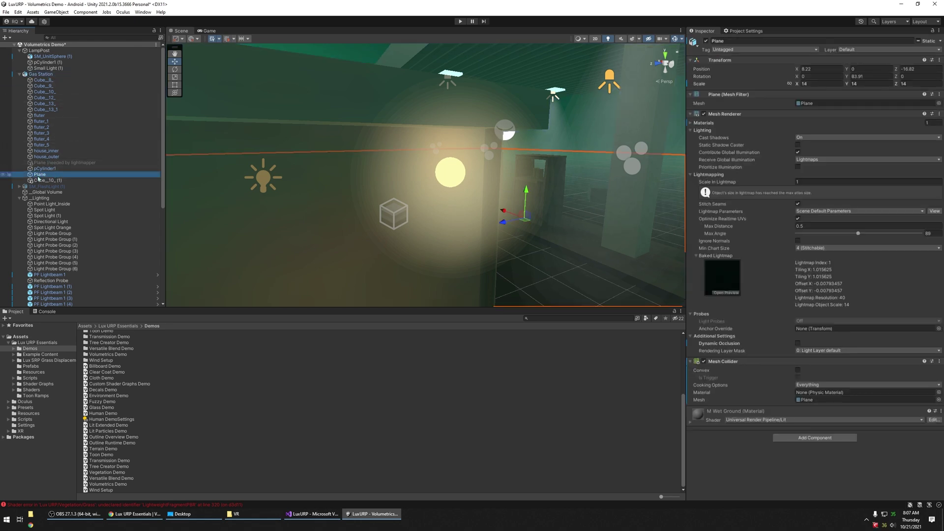
pyautogui.hotkey('ctrl', 'd')
pyautogui.moveTo(37, 186); pyautogui.dragTo(45, 50)
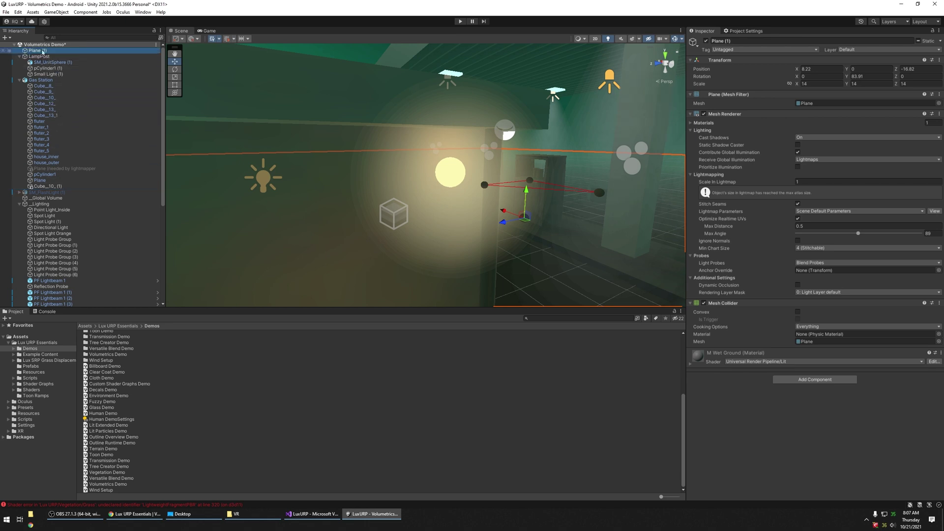
pyautogui.click(42, 80)
pyautogui.press('Delete')
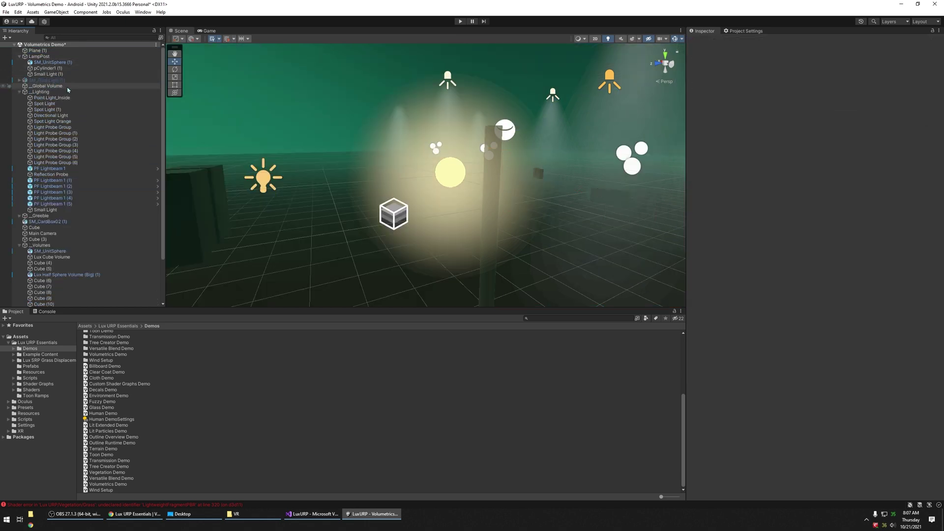
# Delete _Global Volume and frame the _Lighting group in the Scene view.
pyautogui.click(68, 87)
pyautogui.press('Delete')
pyautogui.click(48, 87)
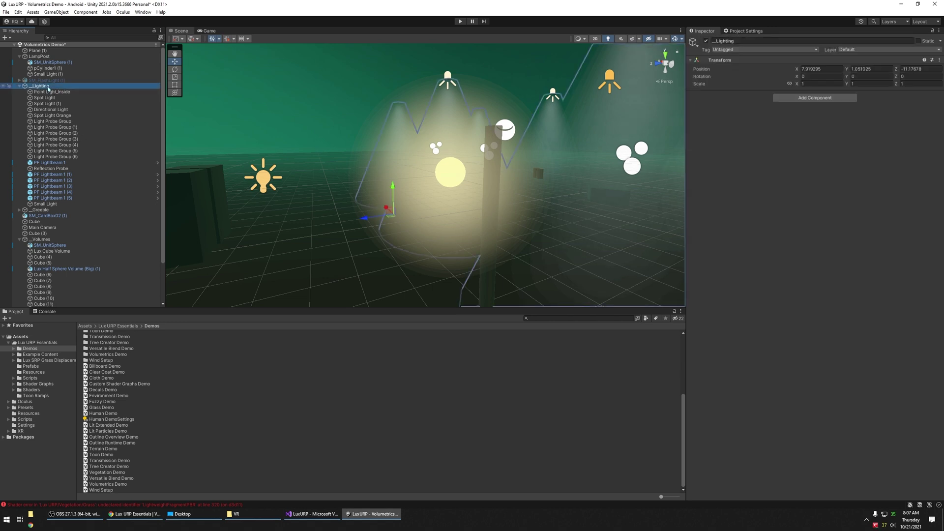
pyautogui.doubleClick(48, 87)
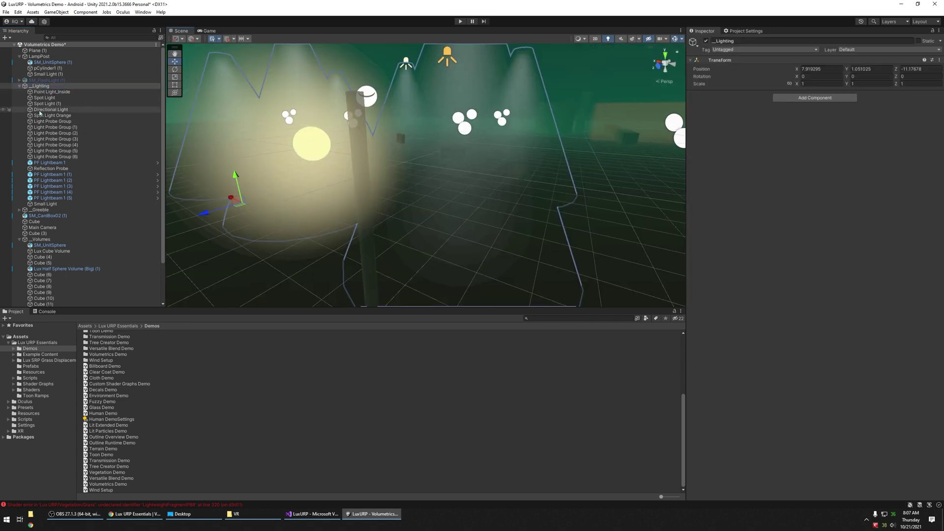
pyautogui.scroll(-6, 424, 163)
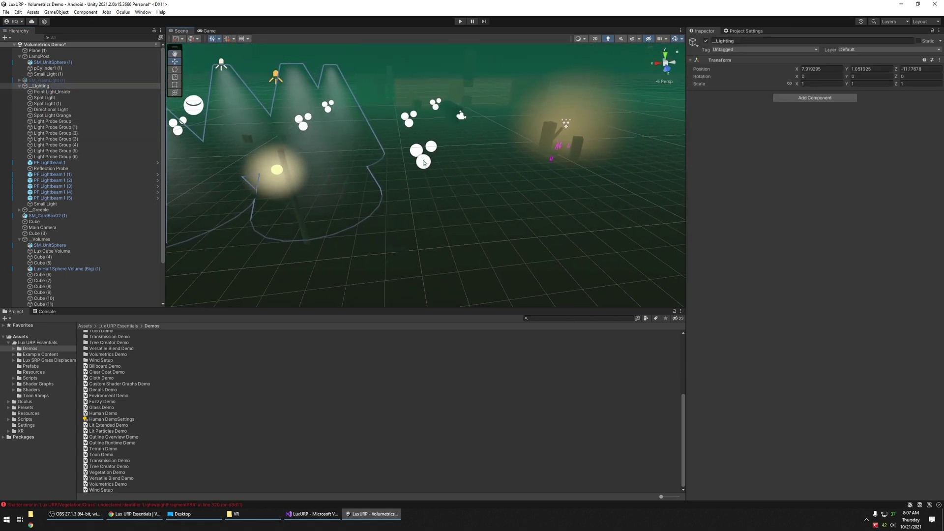
# Move Light Probe Group (6) into LampPost, then delete the _Lighting group.
pyautogui.click(424, 163)
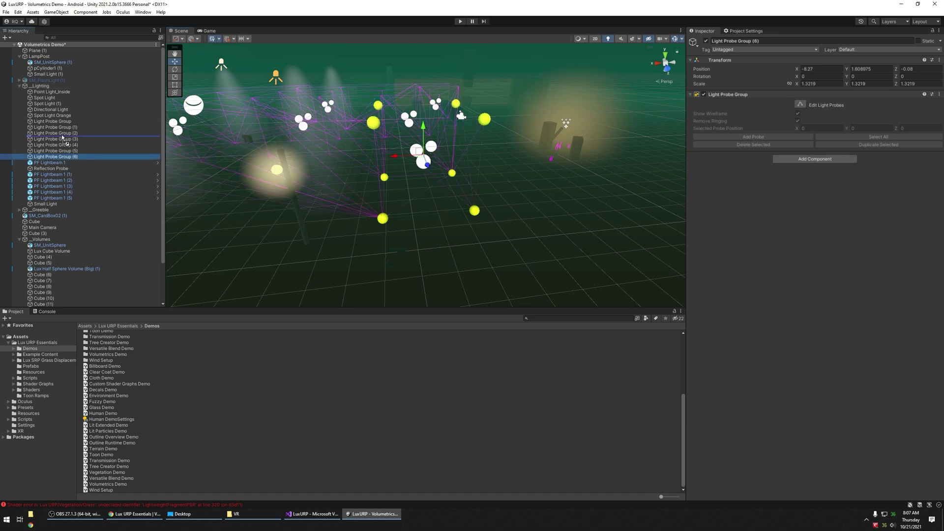
pyautogui.moveTo(63, 139); pyautogui.dragTo(53, 78)
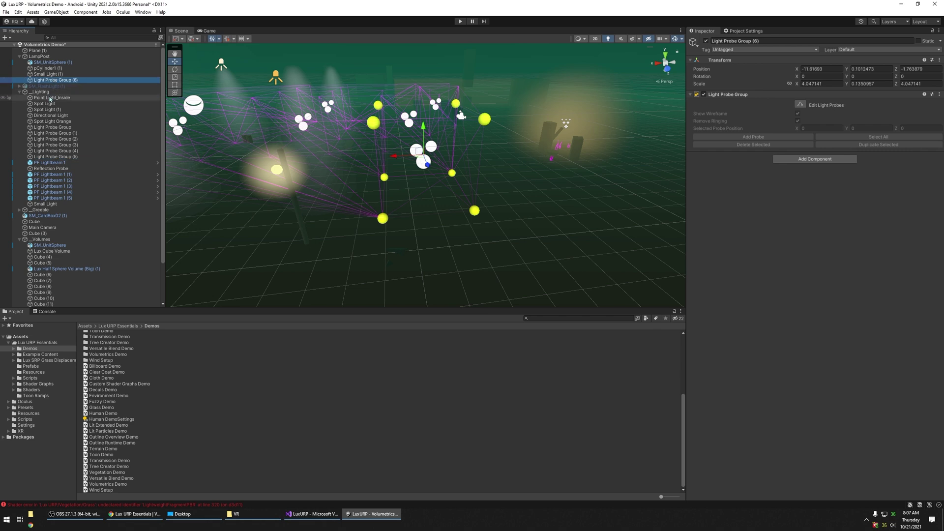
pyautogui.click(45, 93)
pyautogui.press('Delete')
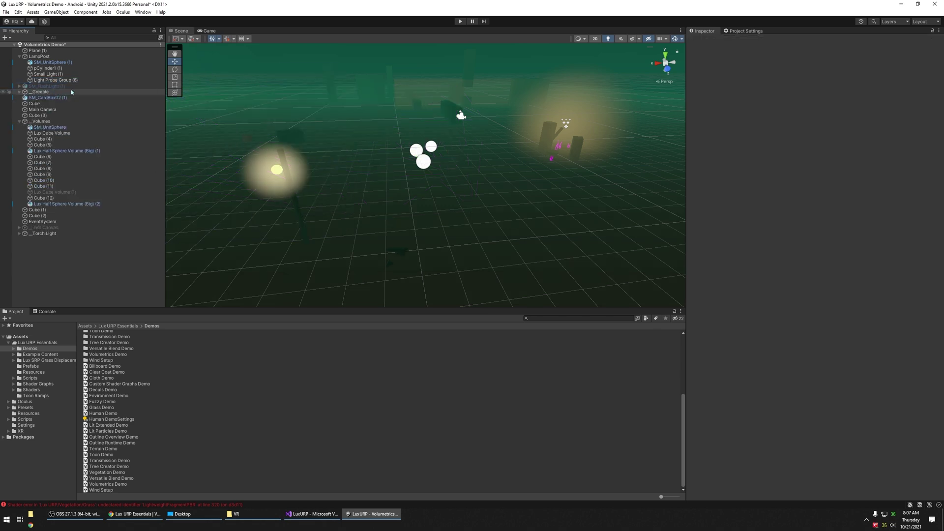
# Slide Light Probe Group (6) along X and Z to X 0.21, Z -0.04 around the lamp.
pyautogui.click(49, 74)
pyautogui.click(61, 80)
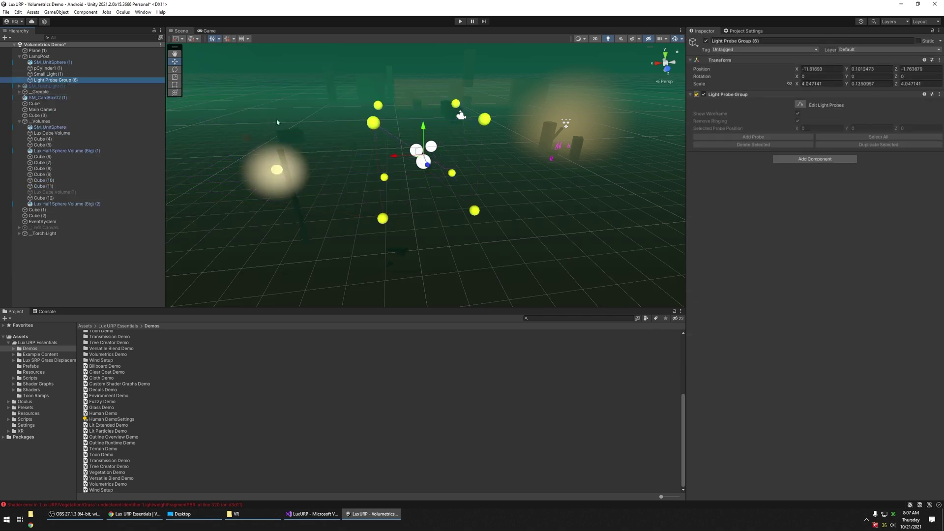
pyautogui.moveTo(432, 170); pyautogui.dragTo(459, 154, button='middle')
pyautogui.moveTo(419, 145); pyautogui.dragTo(303, 152)
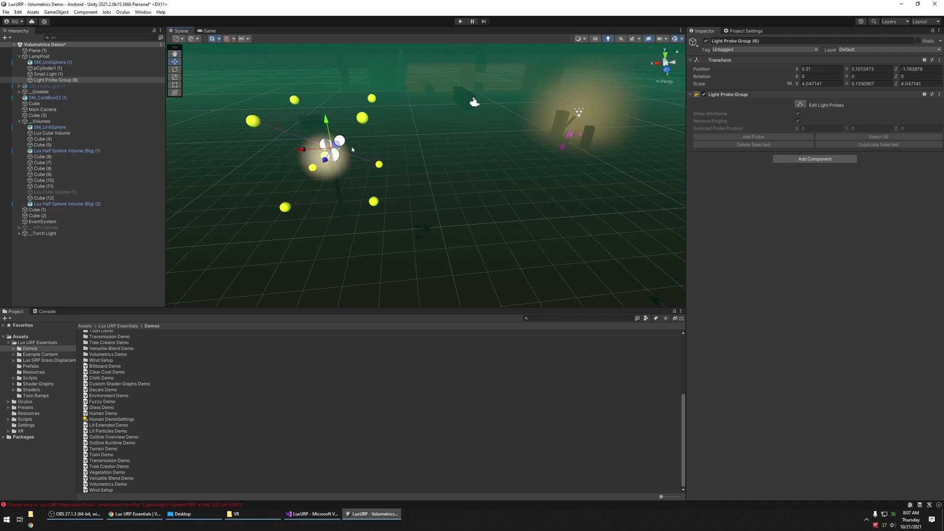
pyautogui.moveTo(352, 149)
pyautogui.mouseDown(button='right')
pyautogui.moveTo(219, 185)
pyautogui.moveTo(308, 175)
pyautogui.moveTo(368, 148)
pyautogui.mouseUp(button='right')
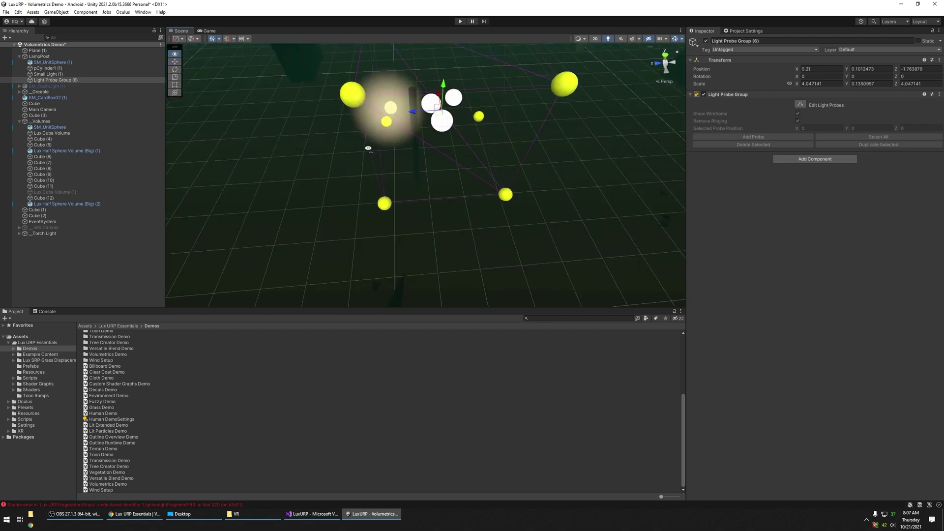
pyautogui.moveTo(410, 113); pyautogui.dragTo(359, 119)
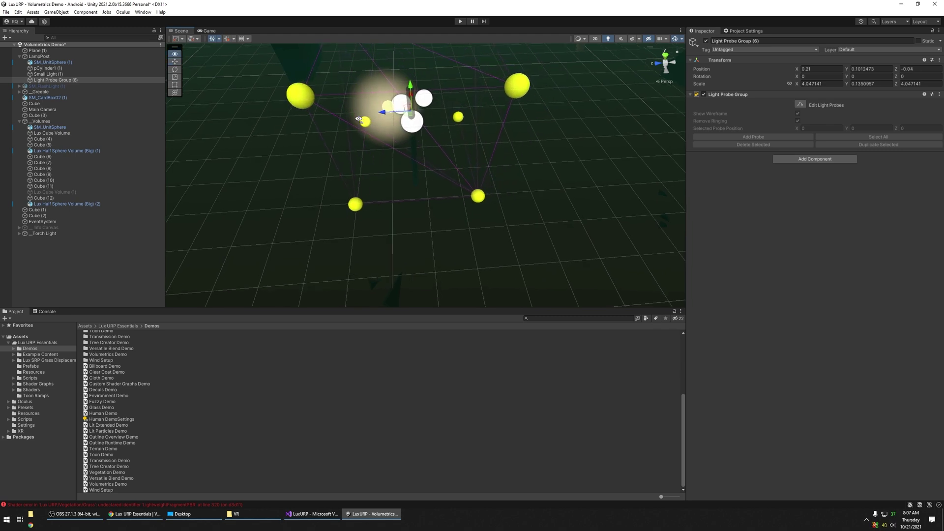
pyautogui.moveTo(359, 119)
pyautogui.mouseDown(button='right')
pyautogui.moveTo(449, 74)
pyautogui.moveTo(374, 123)
pyautogui.mouseUp(button='right')
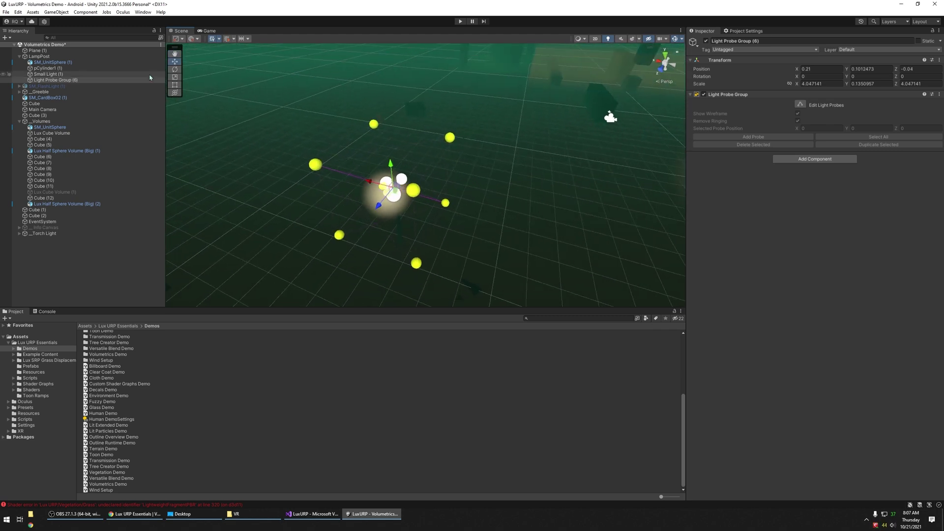
# Delete SM_FlashLight (1), _Greeble, SM_CardBox02 (1), Cube, Main Camera and Cube (3).
pyautogui.click(69, 86)
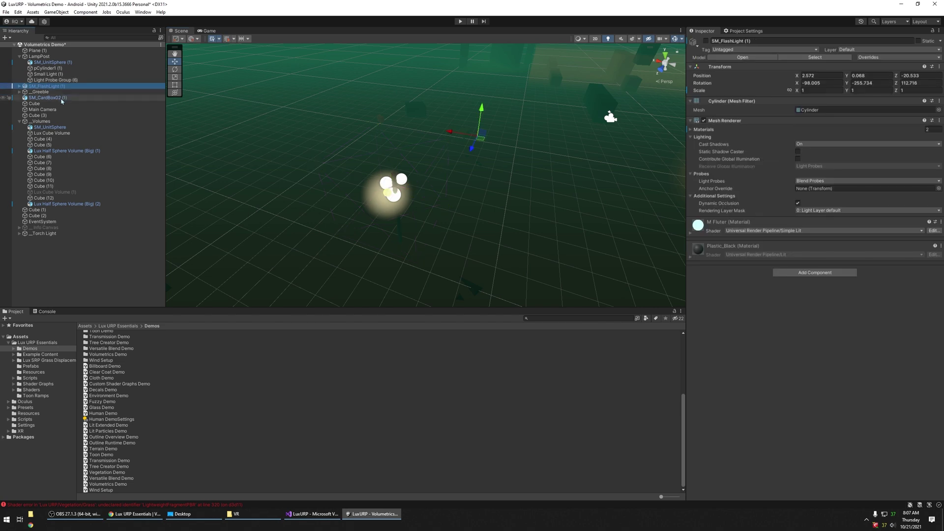
pyautogui.press('Delete')
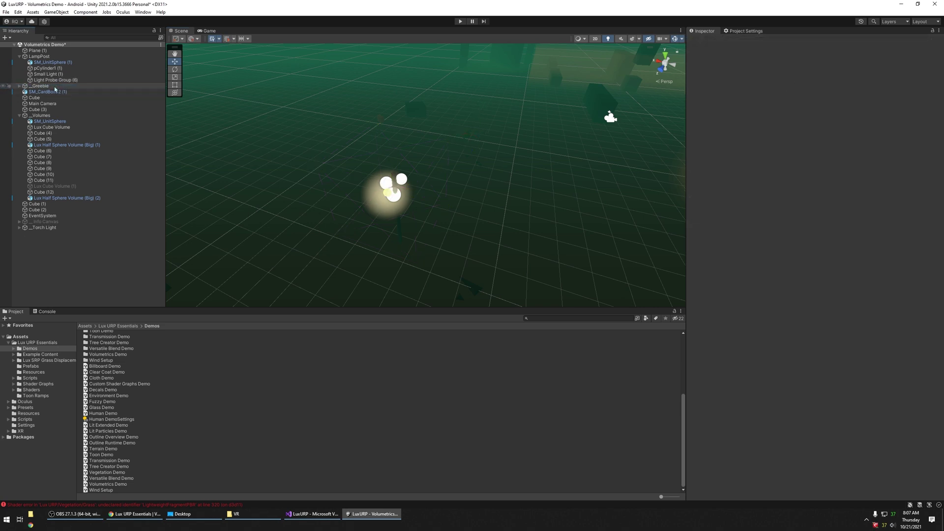
pyautogui.click(52, 86)
pyautogui.press('Delete')
pyautogui.click(51, 87)
pyautogui.press('Delete')
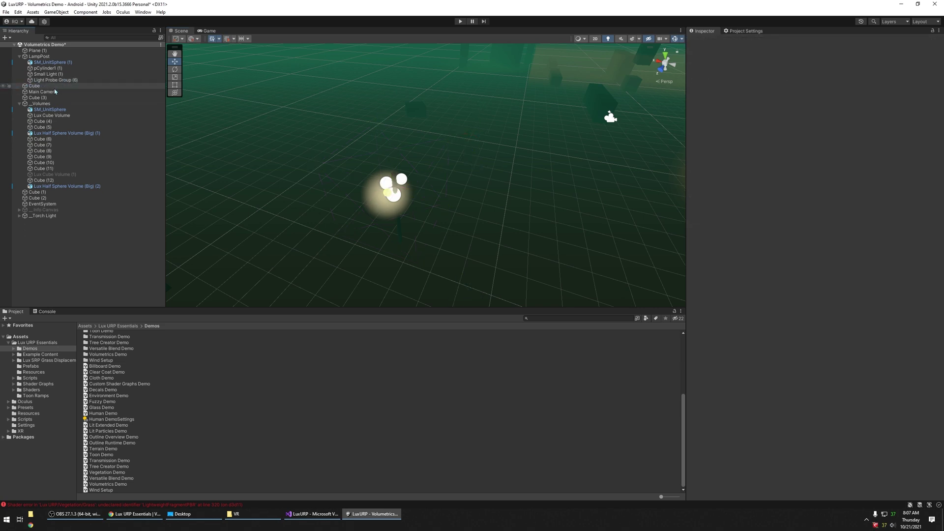
pyautogui.click(50, 86)
pyautogui.press('Delete')
pyautogui.click(50, 87)
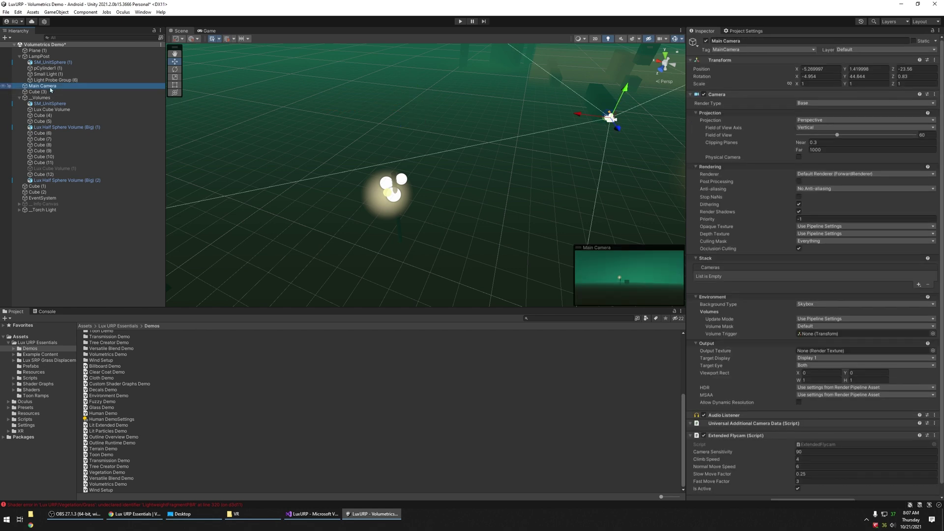
pyautogui.press('Delete')
pyautogui.click(50, 86)
pyautogui.press('Delete')
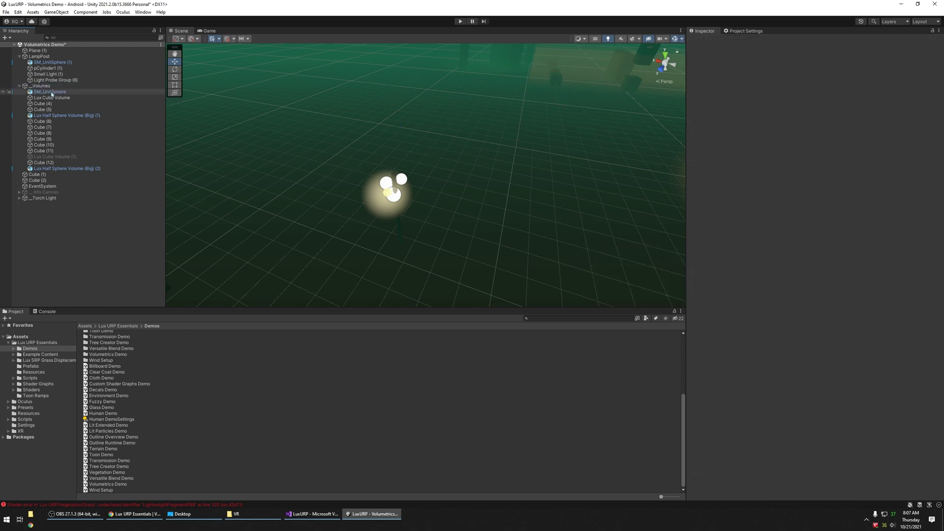
# Delete _Volumes, Cube (1), Cube (2), EventSystem, _Info Canvas and _Torch Light.
pyautogui.click(63, 86)
pyautogui.moveTo(276, 129); pyautogui.dragTo(339, 100, button='right')
pyautogui.press('Delete')
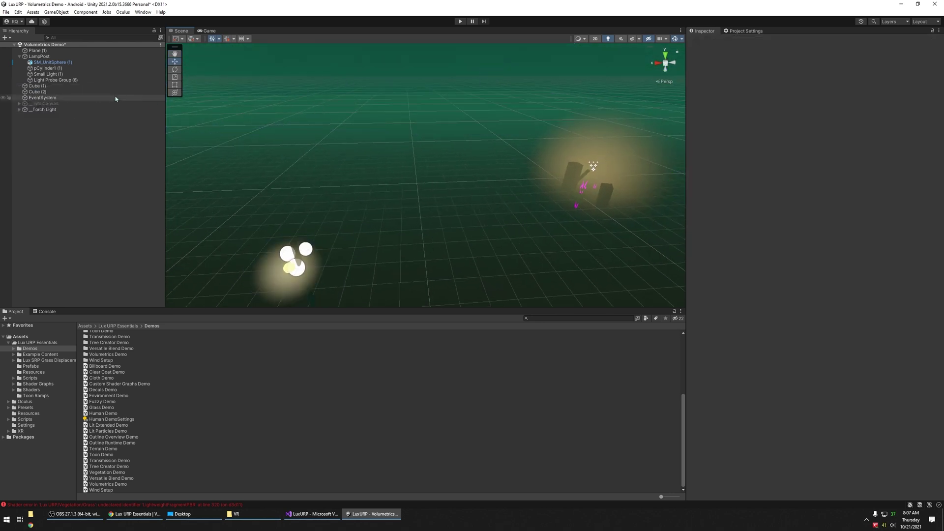
pyautogui.click(44, 86)
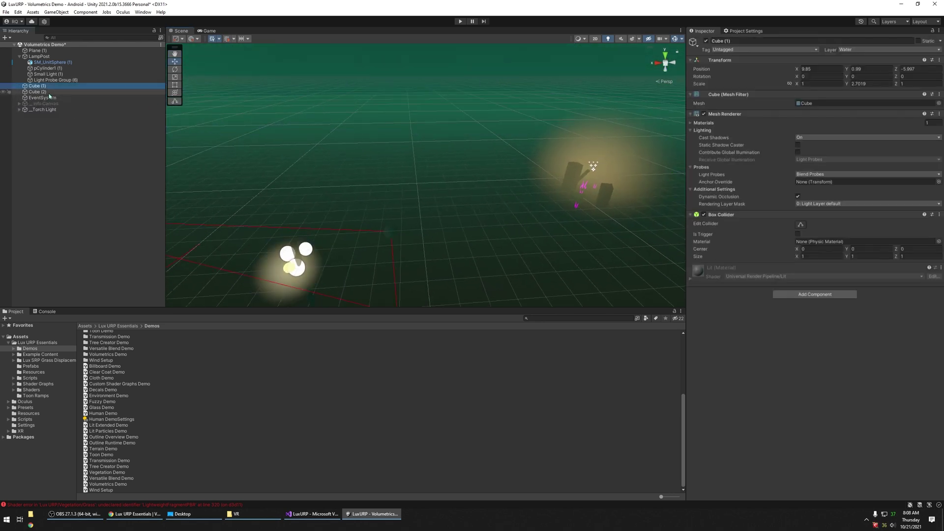
pyautogui.press('Delete')
pyautogui.click(51, 92)
pyautogui.press('Delete')
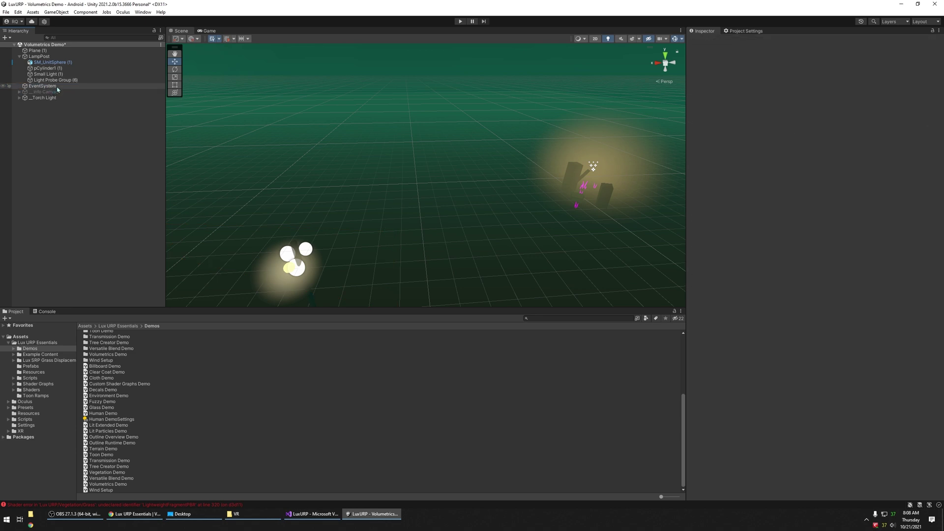
pyautogui.click(59, 86)
pyautogui.press('Delete')
pyautogui.click(69, 86)
pyautogui.press('Delete')
pyautogui.click(72, 86)
pyautogui.press('Delete')
pyautogui.keyDown('alt'); pyautogui.moveTo(401, 151); pyautogui.dragTo(365, 168); pyautogui.keyUp('alt')
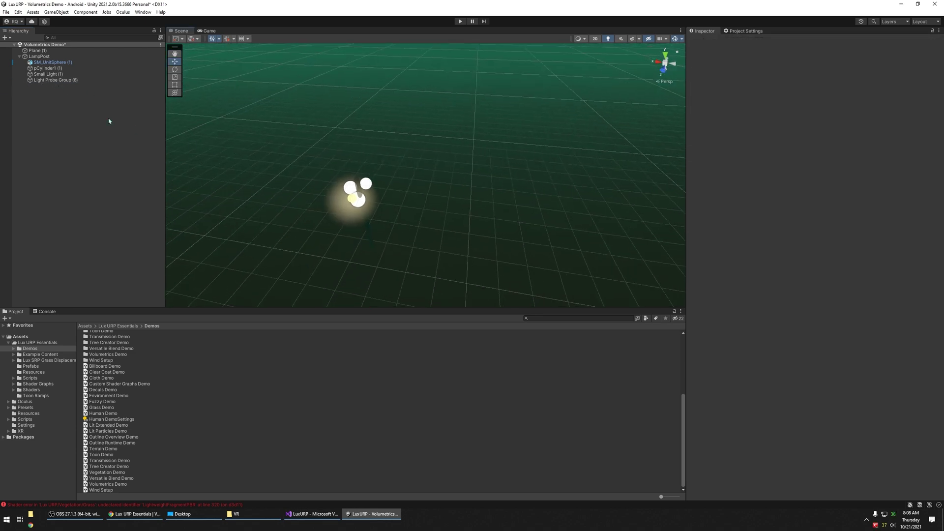